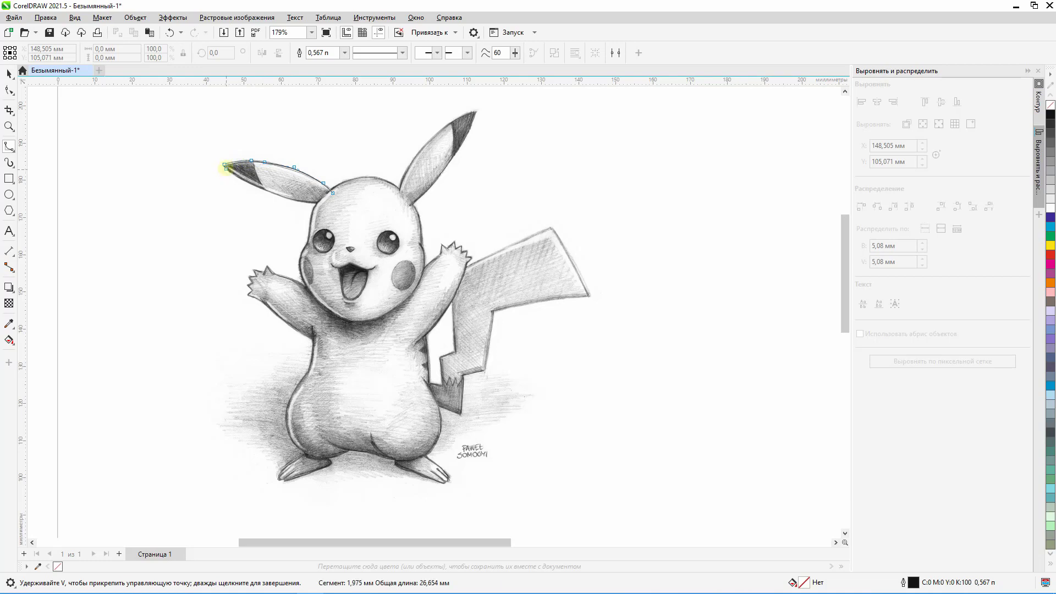
Finish tracing the left ear of the Pikachu sketch as a closed B-spline about 28 × 11 mm.
click(237, 175)
click(331, 192)
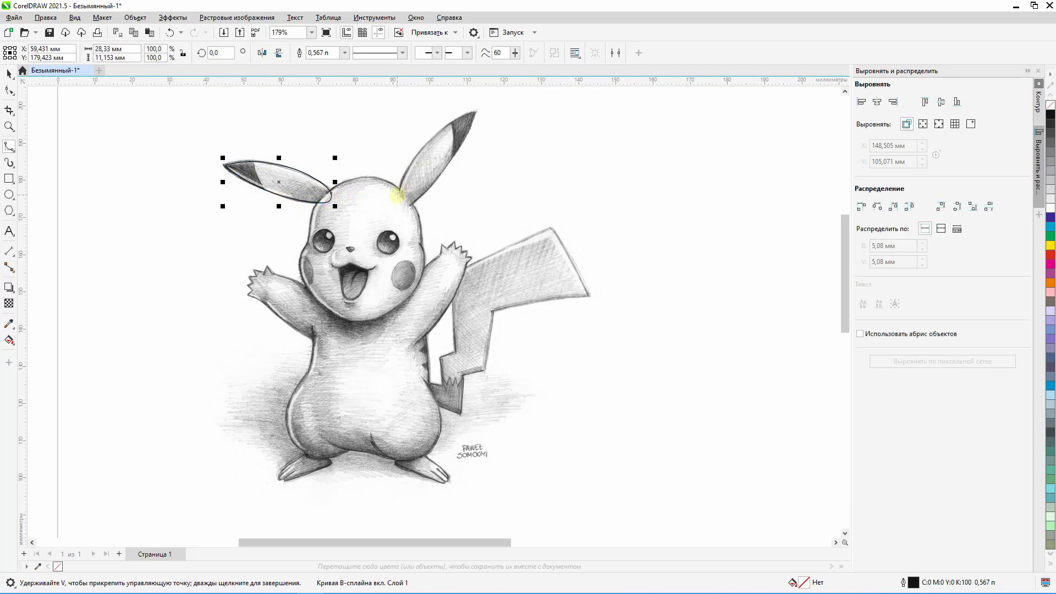
Trace the right ear of the sketch with a closed B-spline about 21 × 25 mm.
click(397, 200)
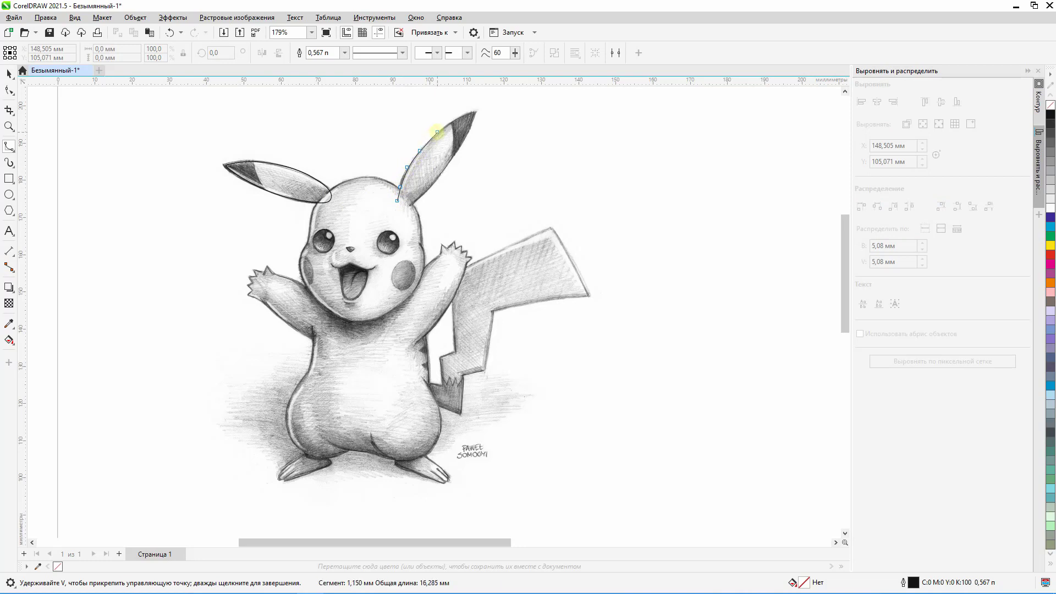
click(455, 119)
click(468, 113)
click(461, 146)
click(441, 171)
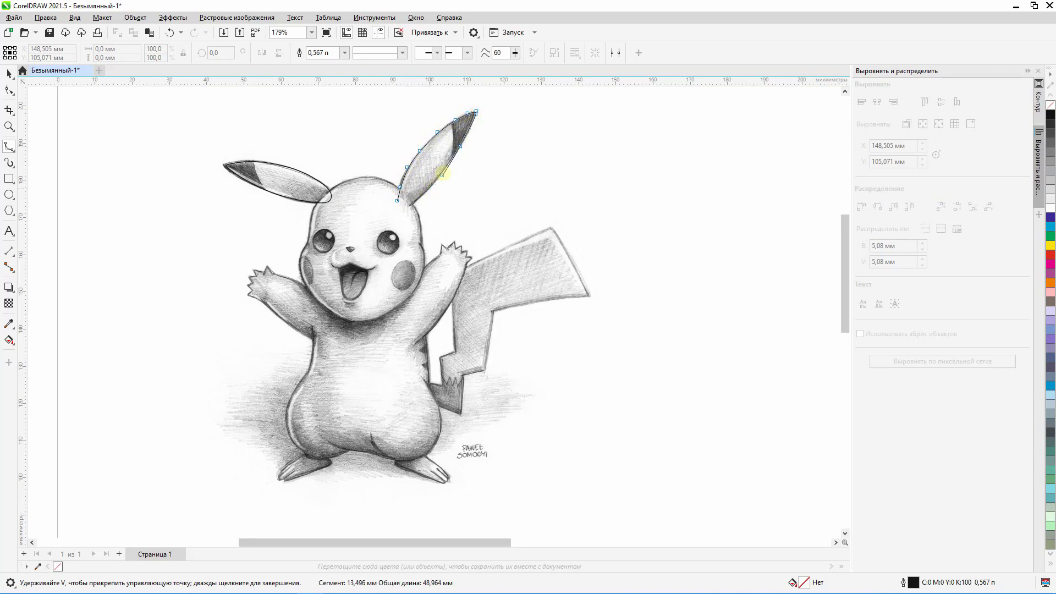
click(426, 192)
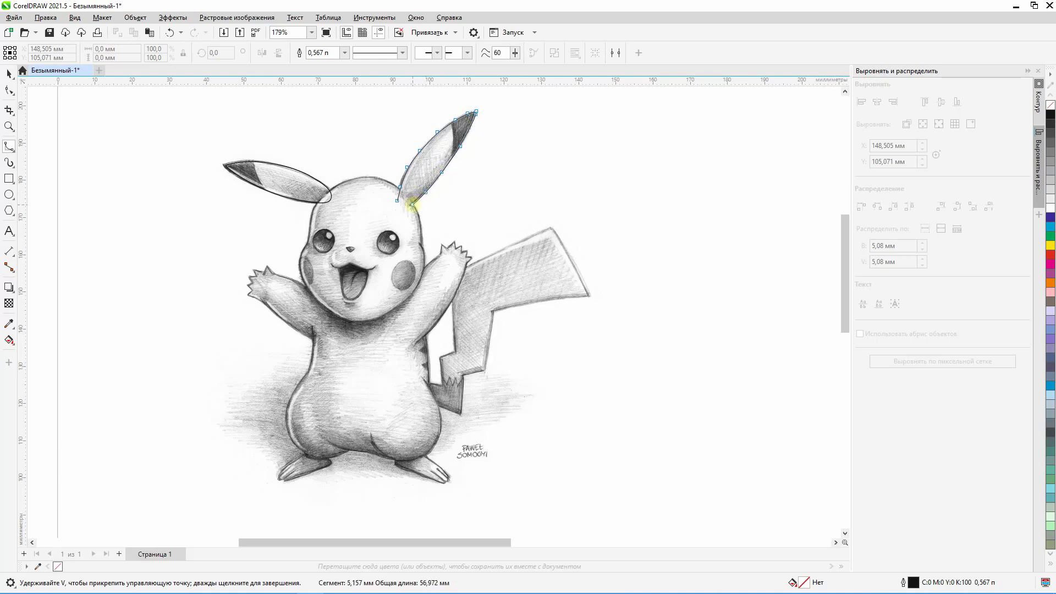
click(398, 200)
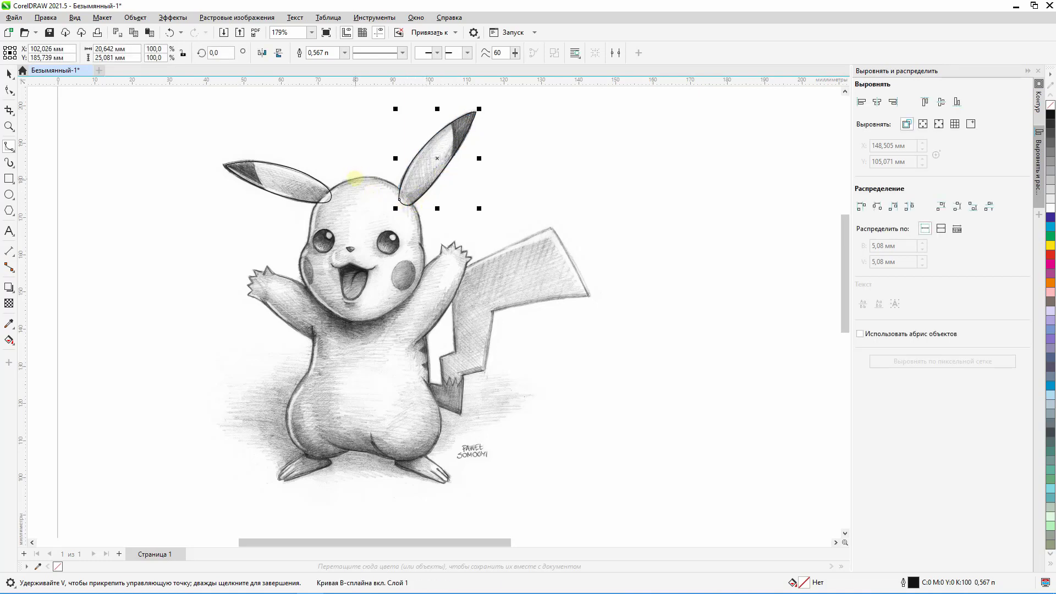
Start a B-spline head outline at the crown and trace it down the left cheek to the chin.
click(360, 176)
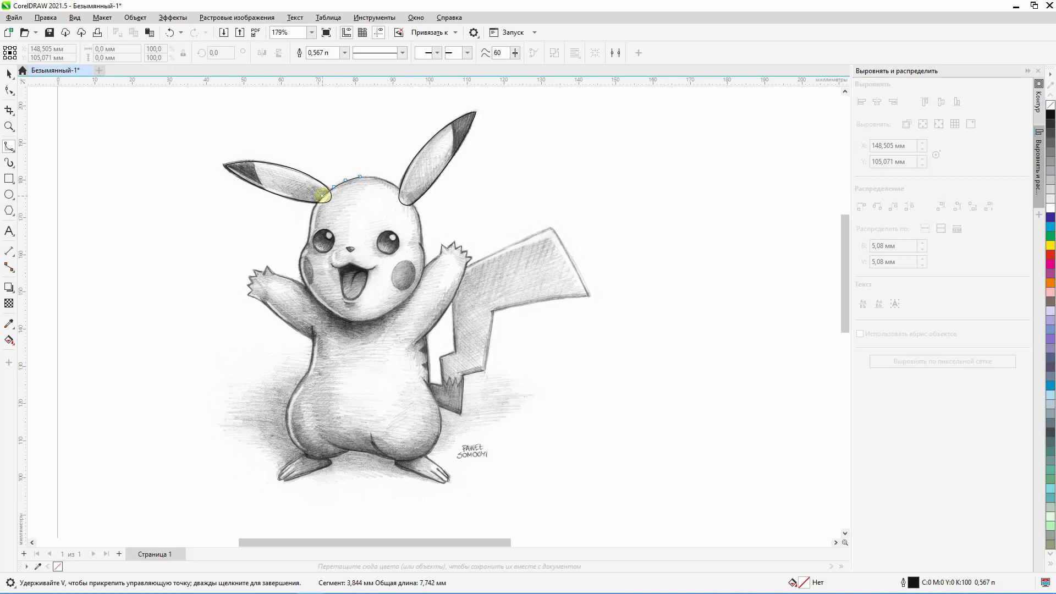
click(322, 195)
click(312, 210)
click(306, 241)
click(302, 251)
click(300, 277)
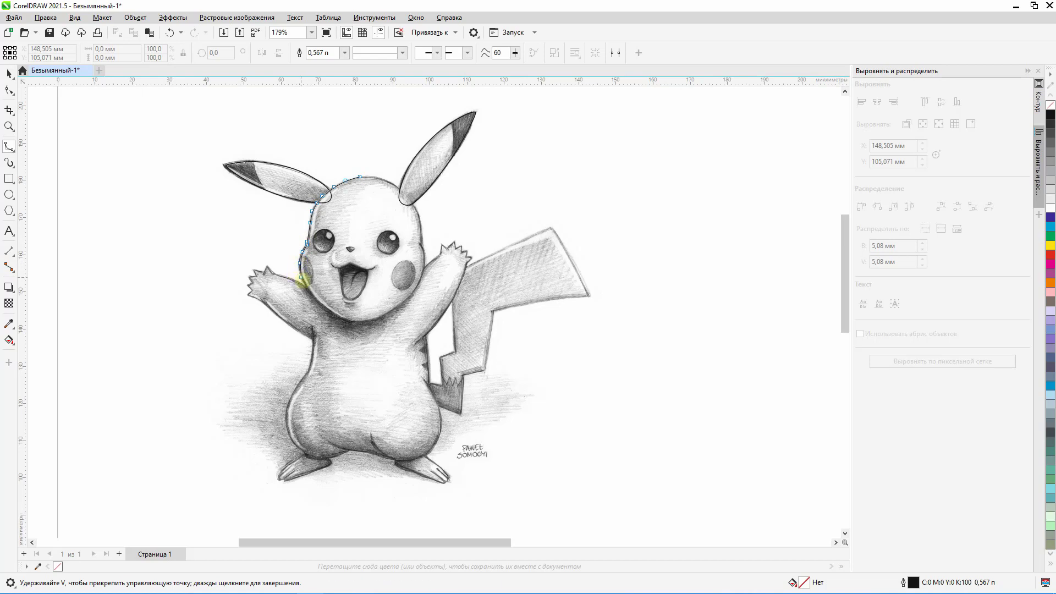
click(309, 290)
click(325, 306)
click(338, 315)
click(359, 322)
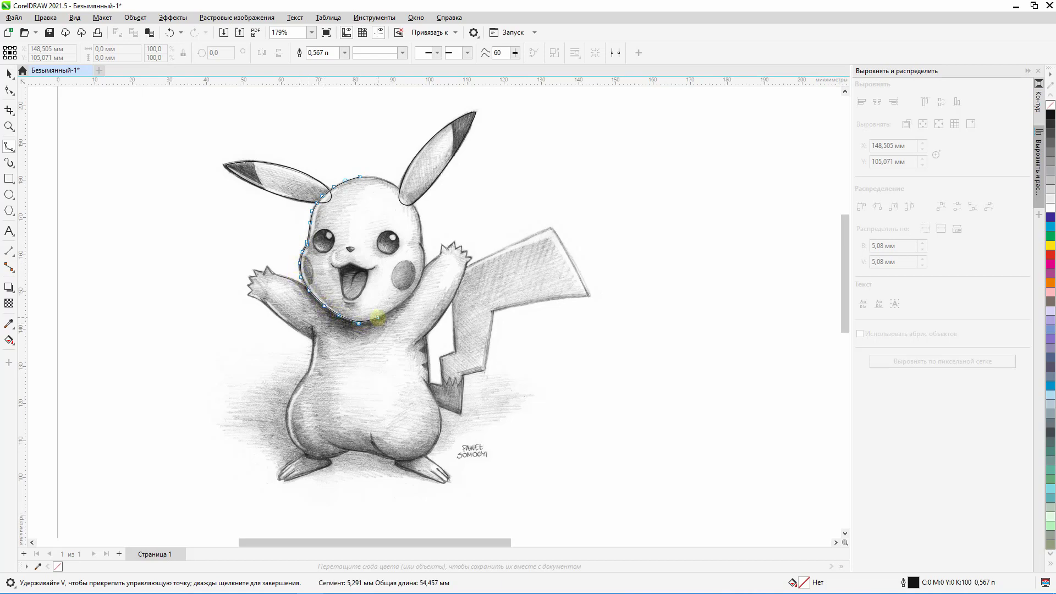
Continue the head outline up the right cheek and close it at the crown, about 33 × 39 mm overall.
click(378, 317)
click(391, 309)
click(409, 297)
click(423, 273)
click(424, 262)
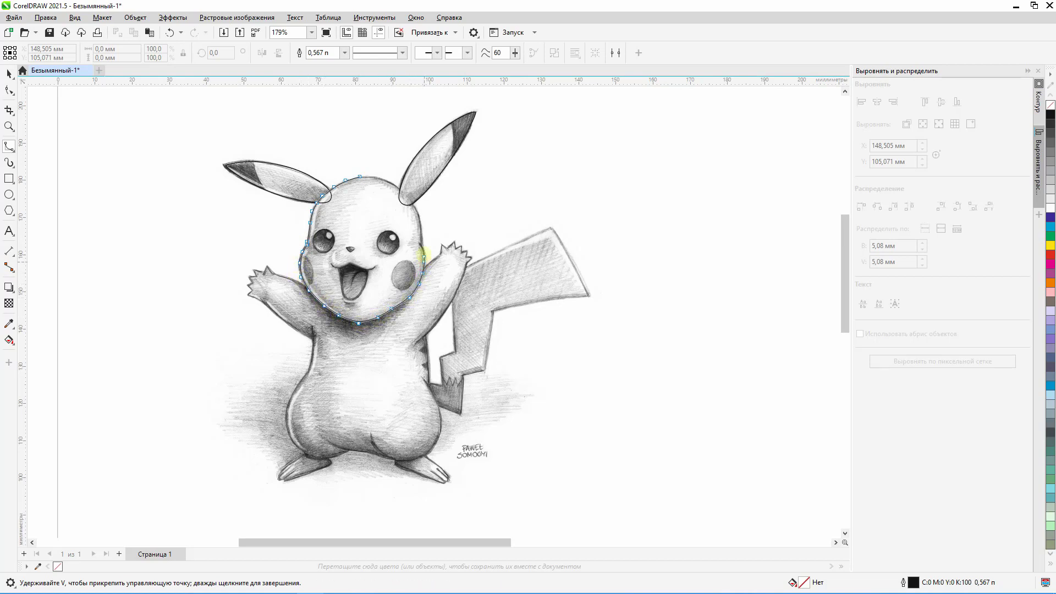
click(423, 250)
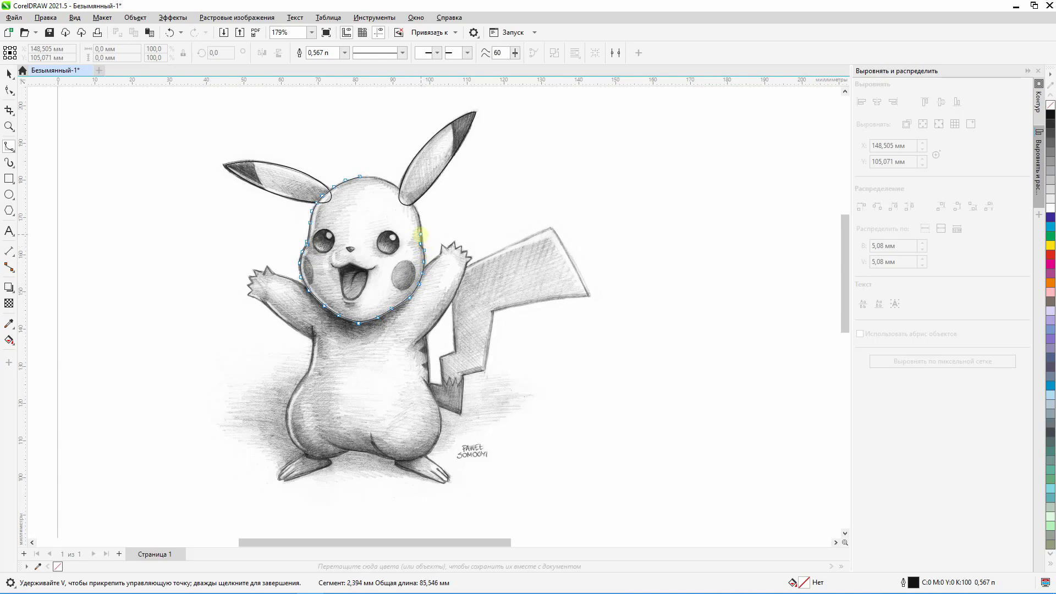
click(414, 203)
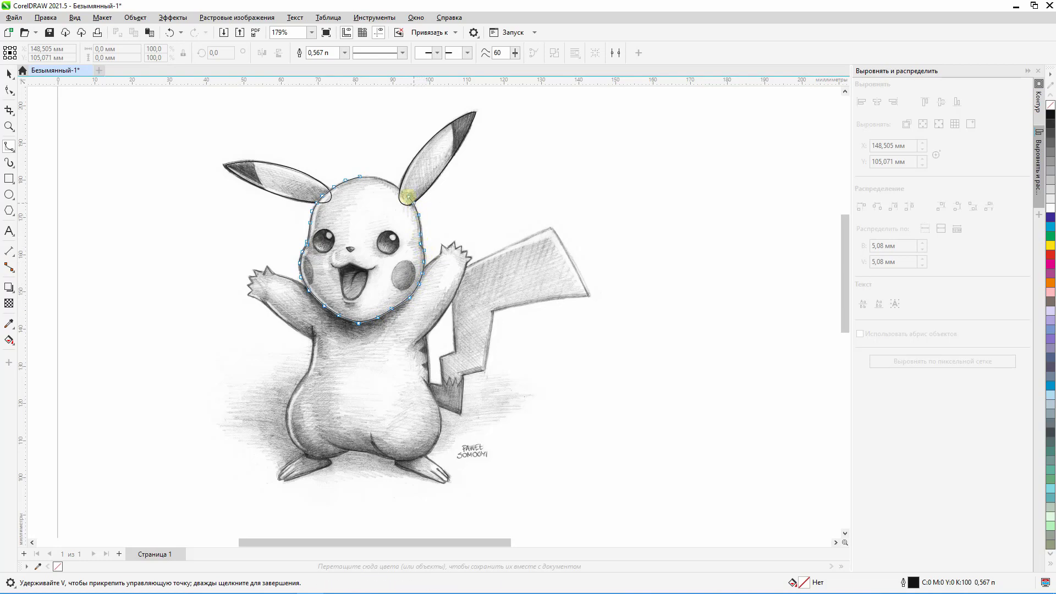
click(401, 186)
click(385, 180)
click(360, 176)
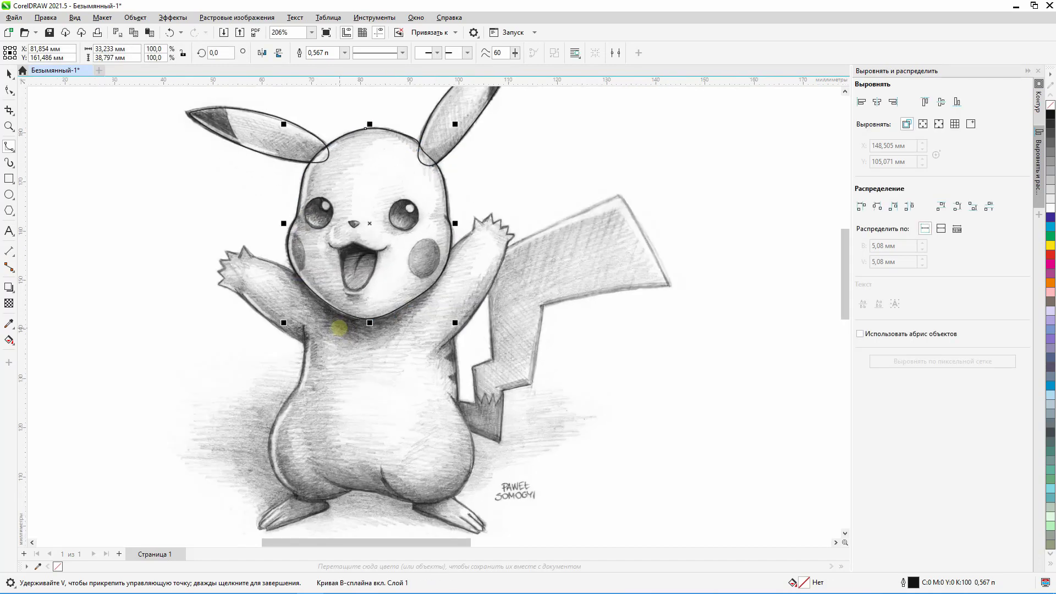
Start the B-spline body outline at the left cheek and trace the left arm and fingers to the armpit.
scroll(346, 259, up, 2)
click(305, 272)
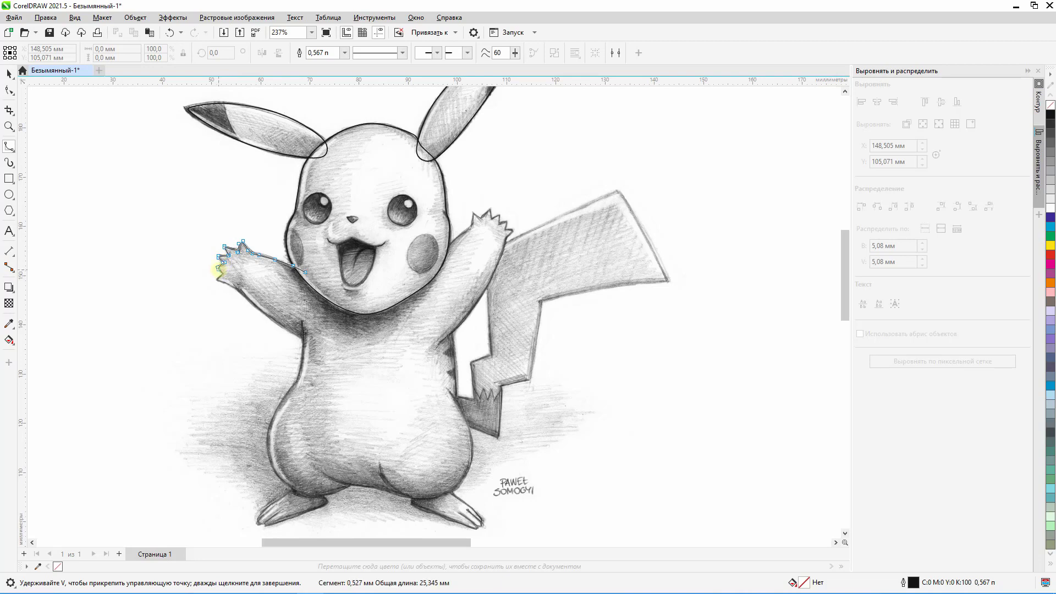
click(217, 278)
click(254, 305)
click(286, 329)
Continue the body outline down the left side of the torso and around the bottom of the left thigh.
click(297, 383)
click(281, 404)
click(270, 427)
click(267, 455)
click(282, 481)
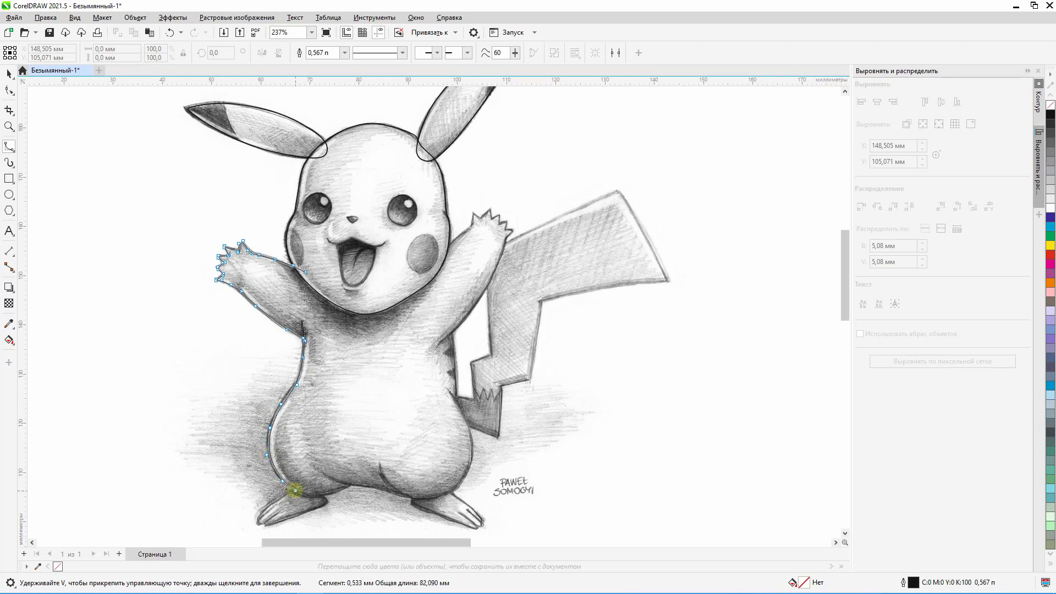
click(313, 494)
click(331, 493)
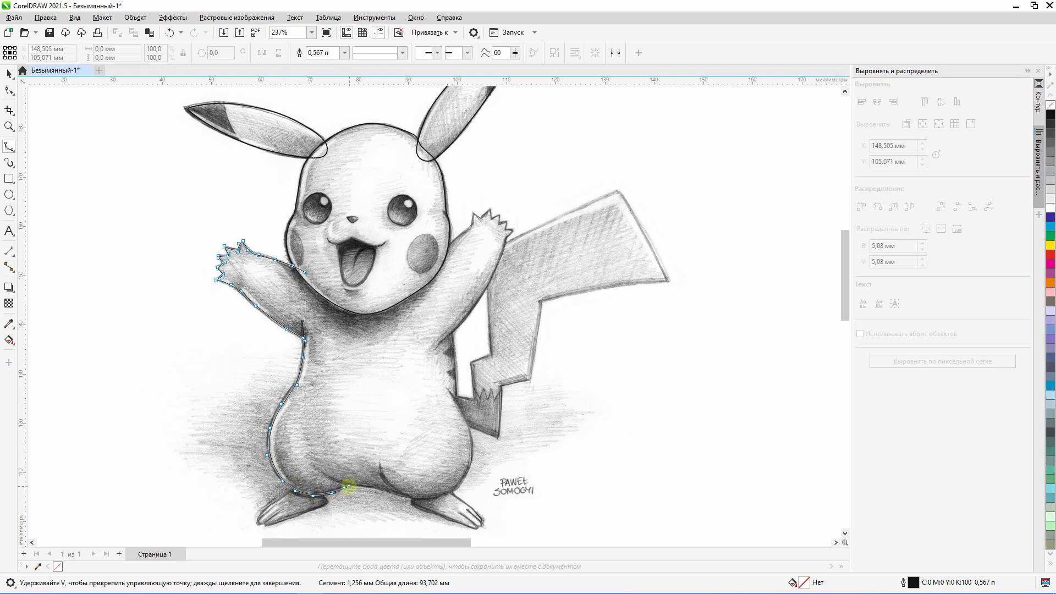
Trace the body outline through the crotch and around the underside of the right thigh.
click(359, 482)
click(375, 486)
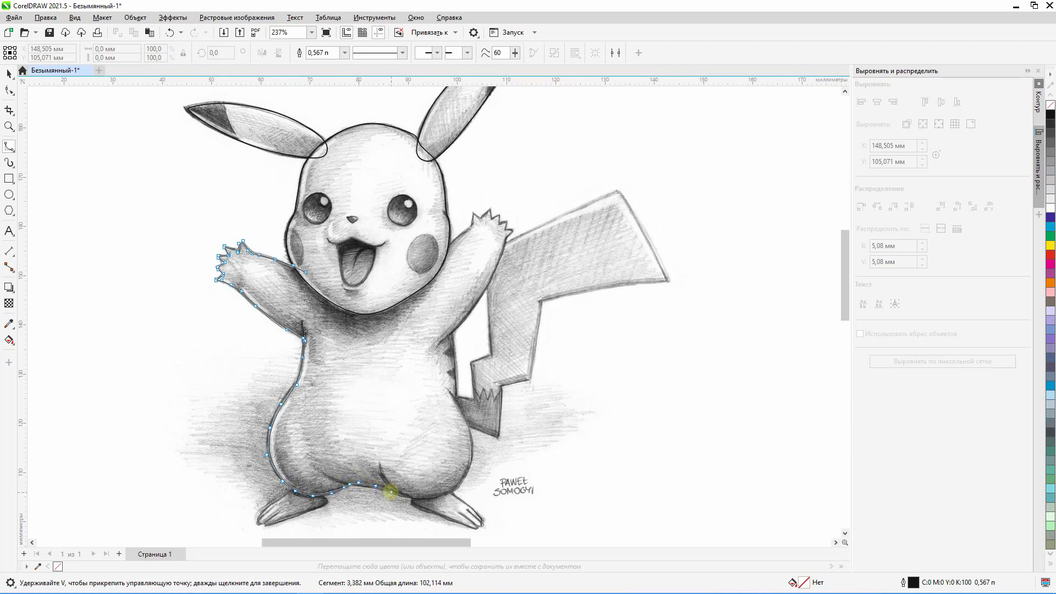
click(391, 492)
click(408, 495)
click(420, 497)
click(444, 495)
click(462, 483)
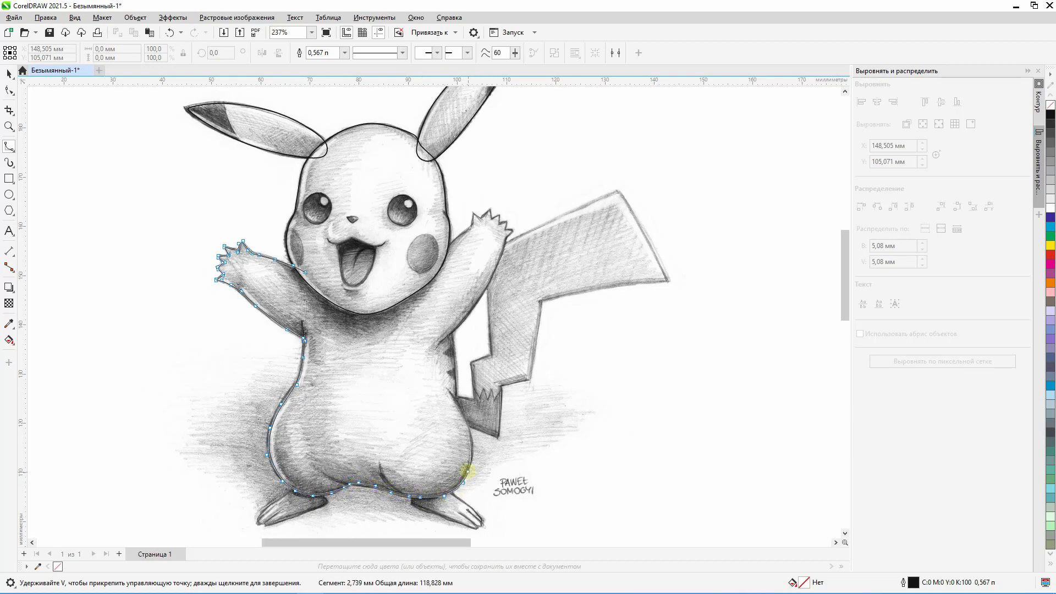
Continue the body outline up the right side of the torso to just below the right armpit.
click(473, 445)
click(469, 427)
click(455, 398)
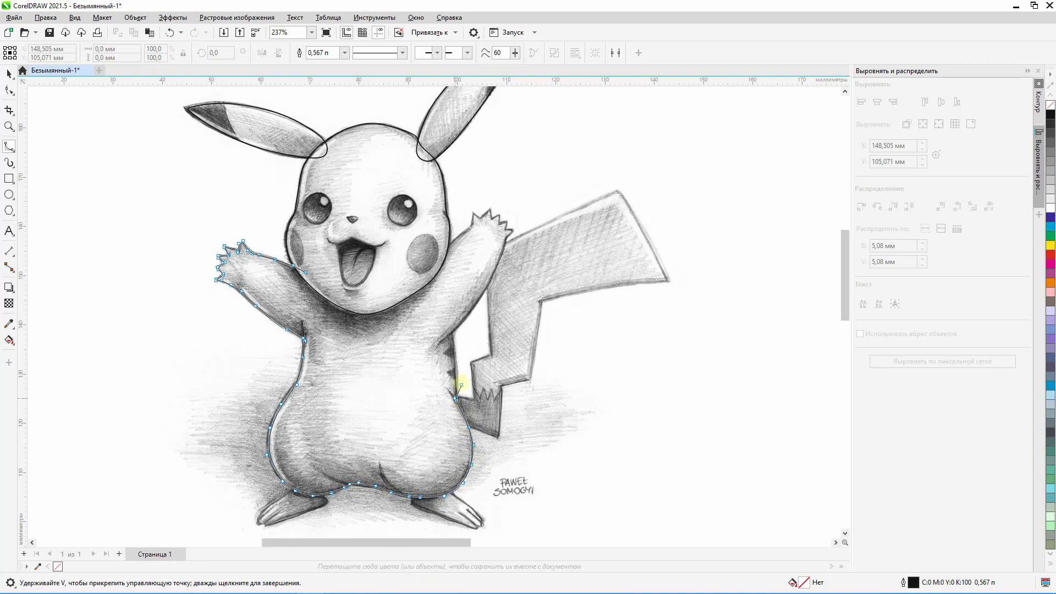
click(456, 374)
click(455, 349)
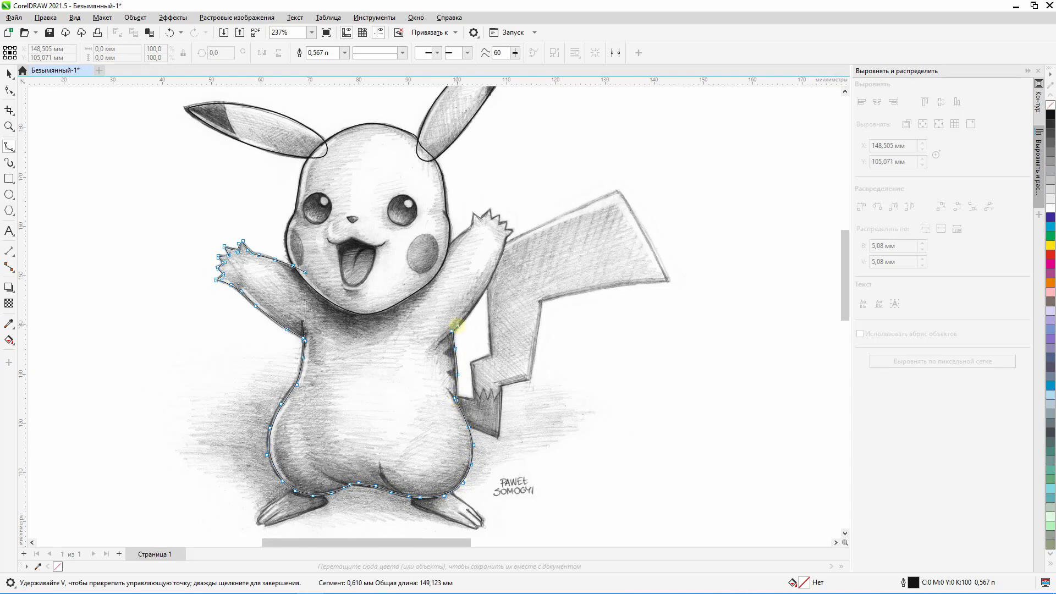
Trace the right arm and its fingers from the armpit to the edge of the head.
click(459, 323)
click(506, 222)
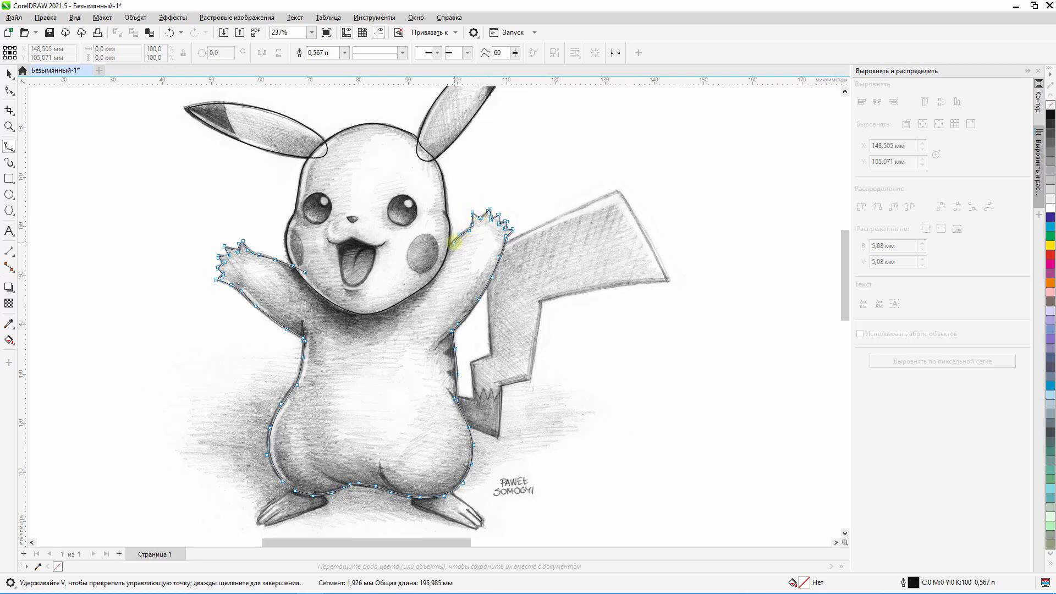
click(454, 242)
Close the body outline with a curve across the lower face, making it about 60 × 58 mm overall.
click(445, 259)
click(409, 286)
click(370, 302)
click(332, 295)
click(318, 282)
click(307, 273)
Start a B-spline for the left foot inside the body and trace its upper edge to the toes.
scroll(384, 240, down, 2)
scroll(342, 294, up, 1)
scroll(350, 262, down, 1)
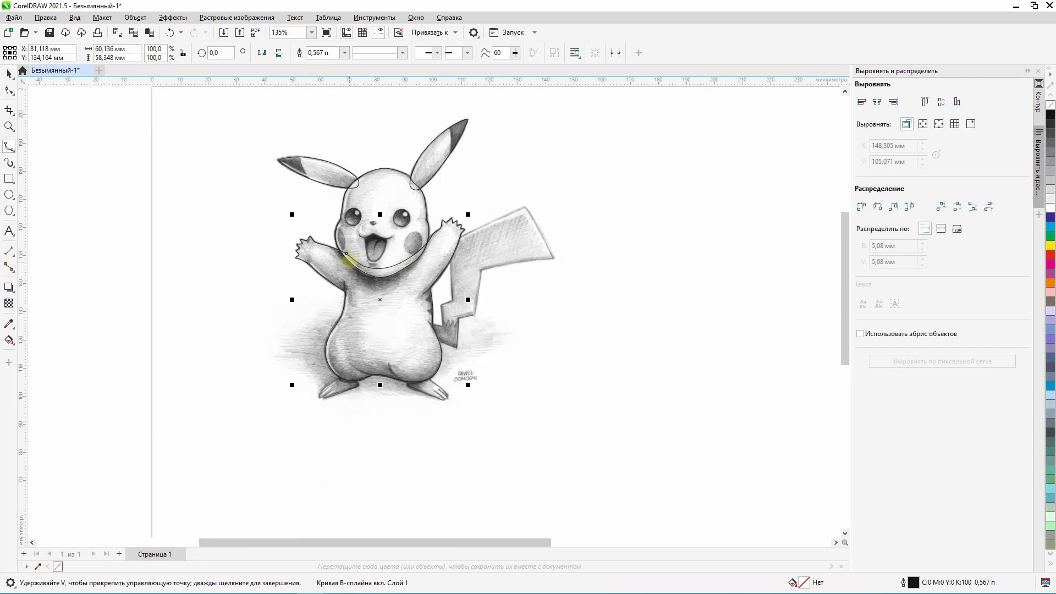
scroll(349, 396, up, 1)
scroll(341, 353, down, 1)
scroll(341, 348, up, 1)
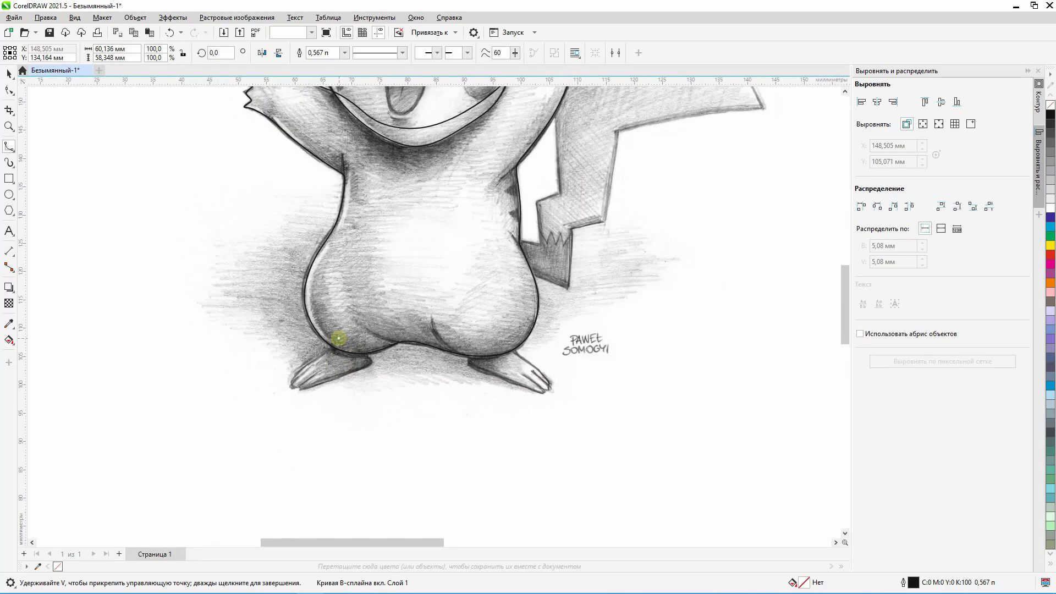
click(339, 338)
click(336, 348)
click(321, 354)
click(305, 363)
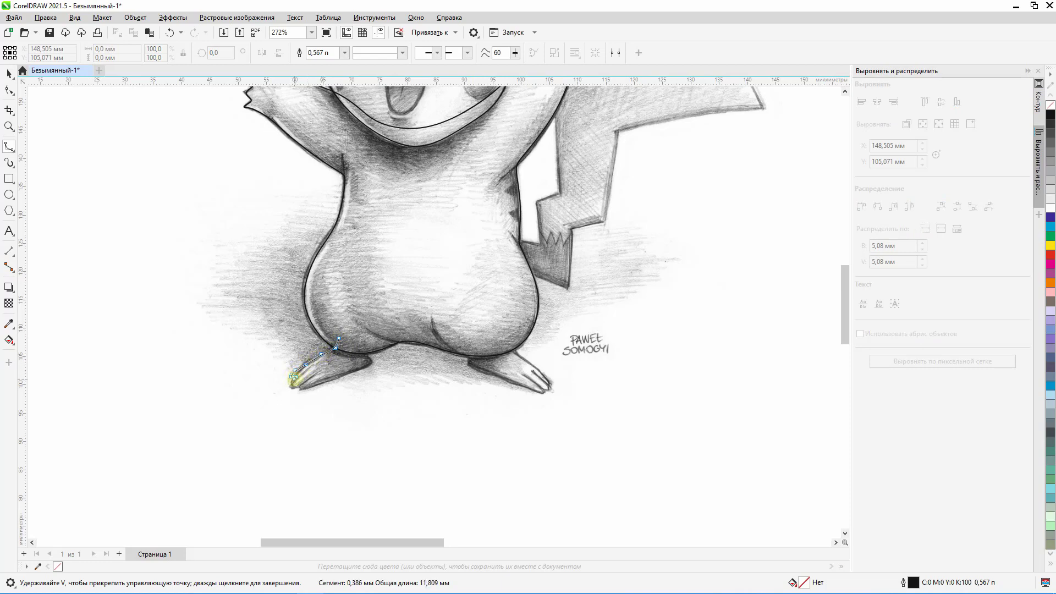
click(289, 386)
Trace the left foot's lower edge and heel, closing the outline with an arc inside the body.
click(314, 383)
click(341, 379)
click(372, 369)
click(378, 364)
click(372, 358)
click(365, 353)
click(362, 339)
click(346, 331)
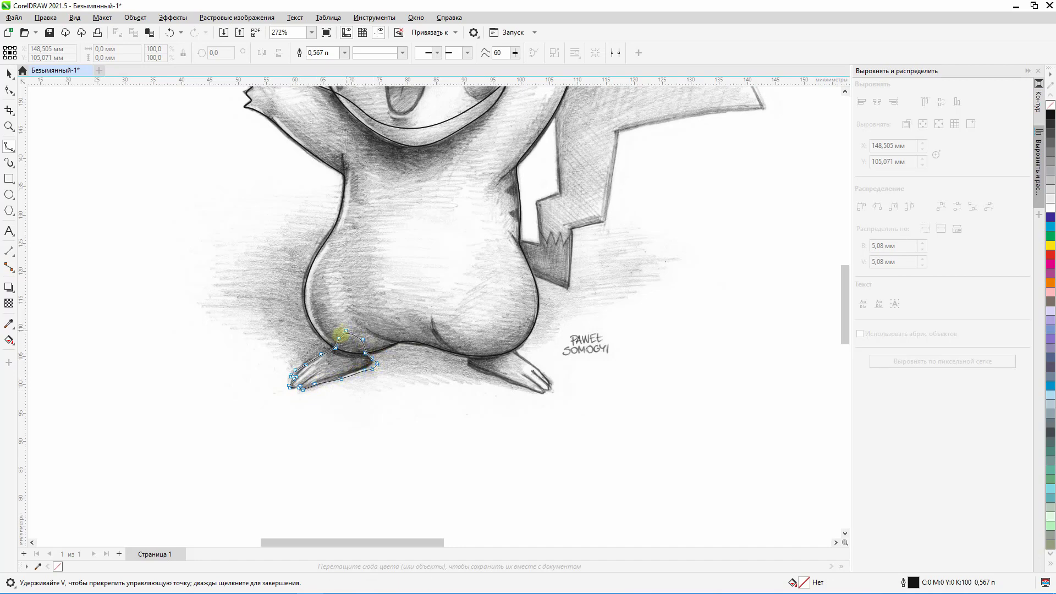
click(339, 338)
Start a B-spline for the right foot inside the body and trace its inner edge and first toes.
scroll(307, 313, down, 2)
scroll(457, 328, up, 1)
click(424, 334)
click(420, 347)
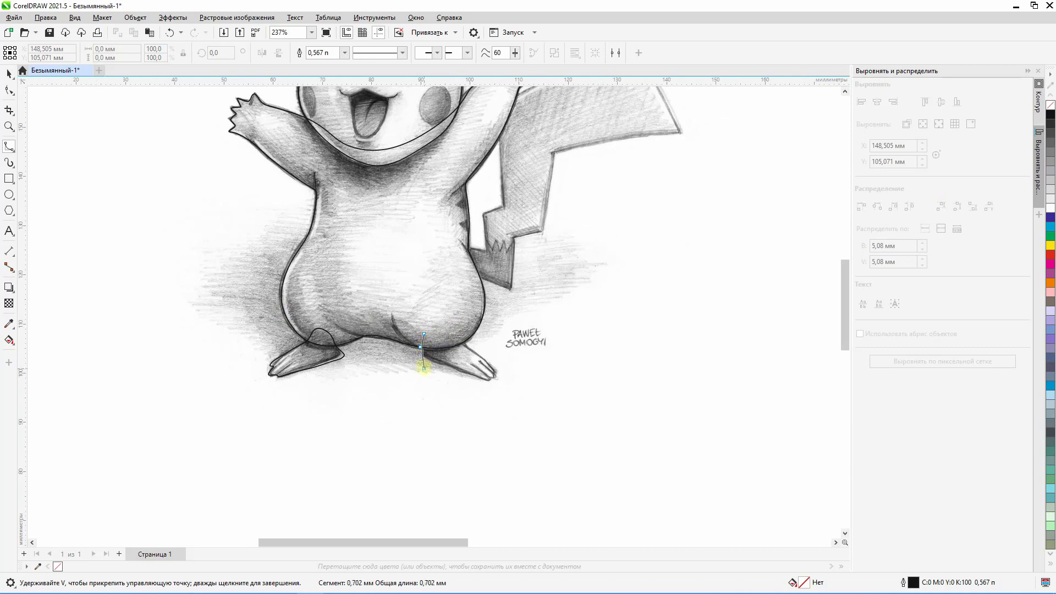
click(431, 359)
click(454, 365)
double_click(480, 363)
Continue the right foot's curve around the last toe and upper edge, closing it inside the body at about 15 × 9 mm.
click(480, 362)
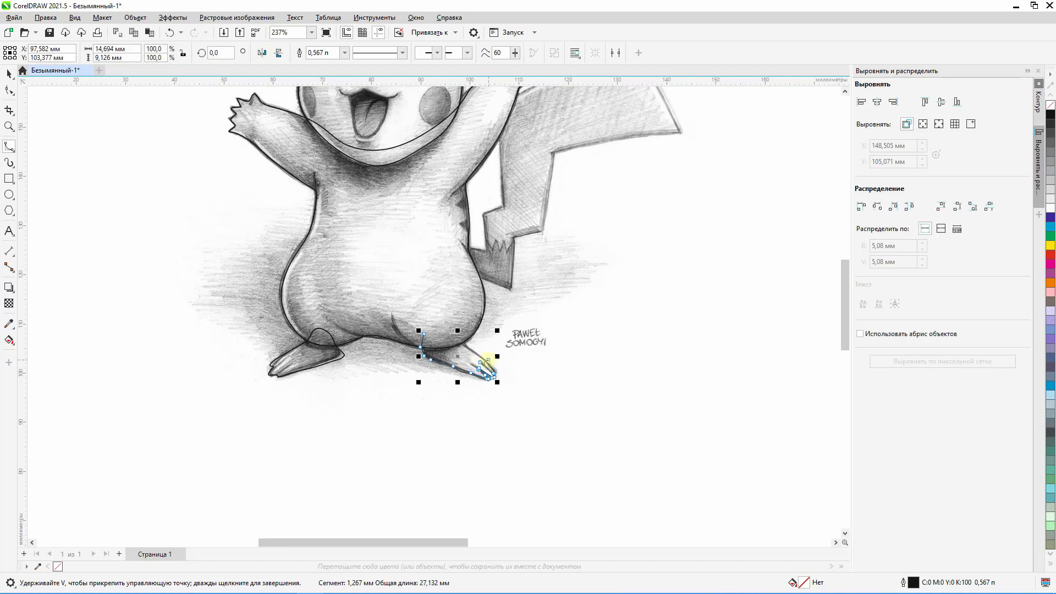
click(479, 362)
click(497, 371)
click(465, 344)
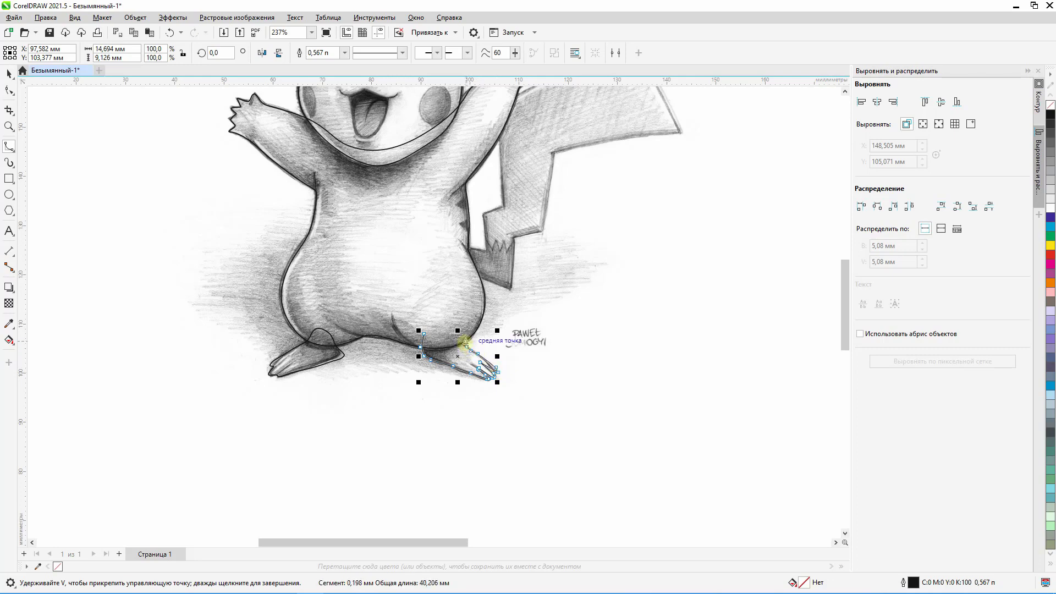
click(432, 328)
click(424, 333)
scroll(446, 344, down, 2)
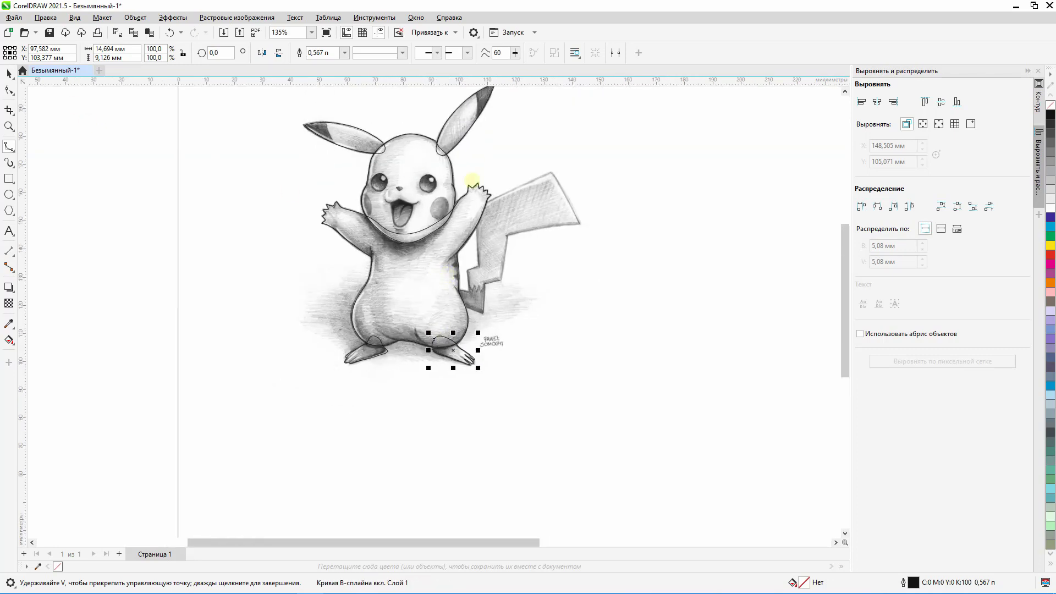
scroll(487, 245, up, 2)
click(429, 312)
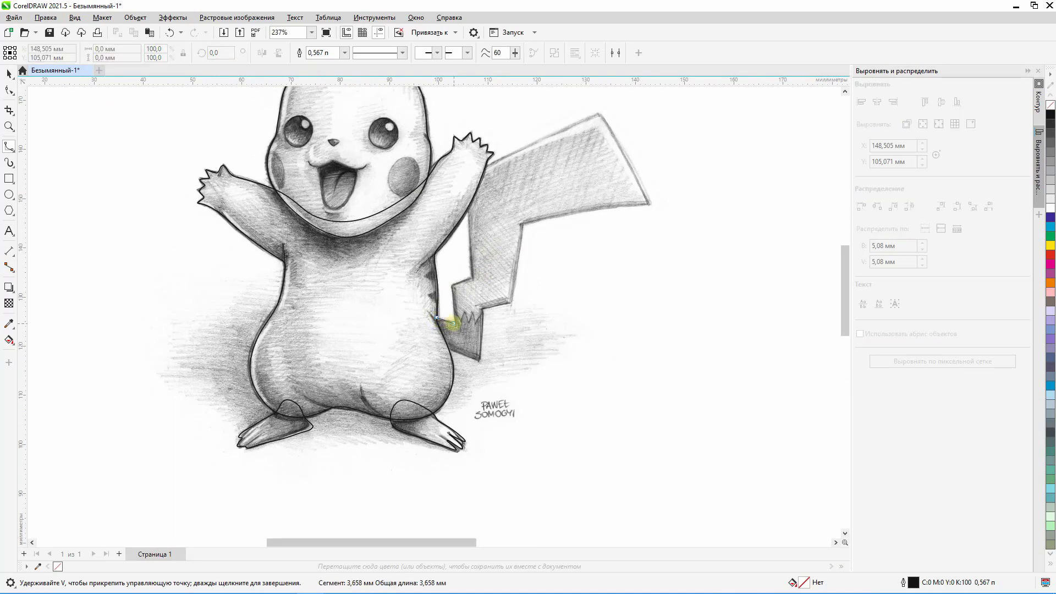
double_click(453, 324)
key(ctrl+z)
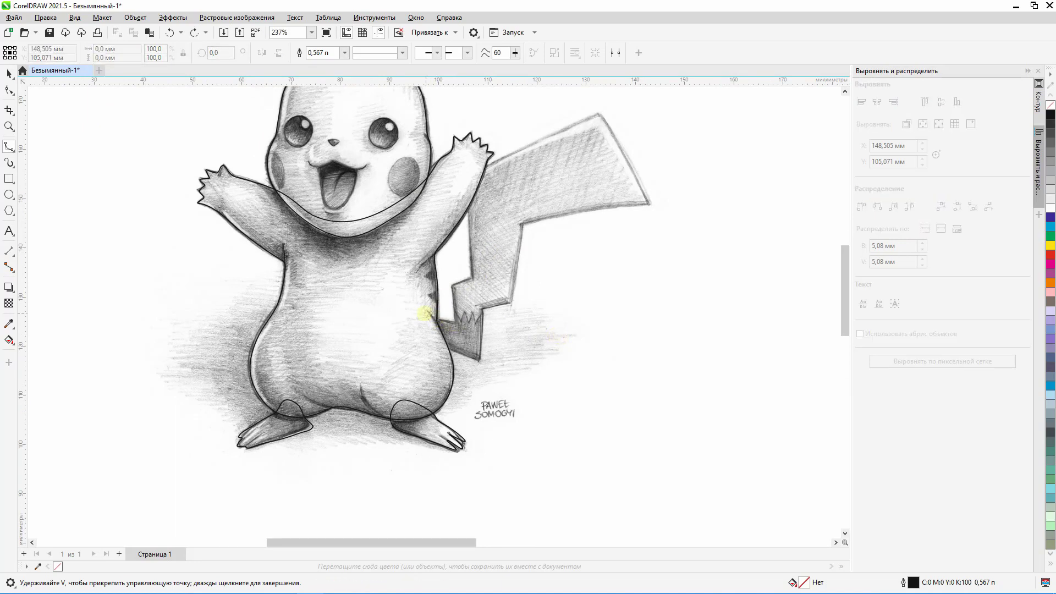
Start the B-spline tail outline inside the body and trace its inner zigzag edge, behind the right hand, to the upper tip.
click(424, 313)
click(454, 323)
click(452, 285)
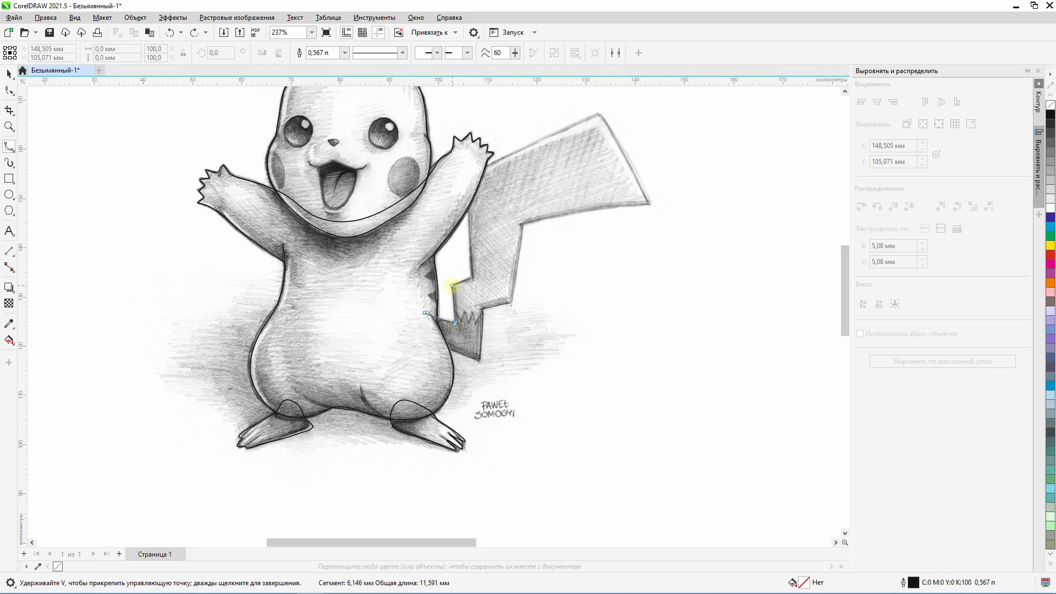
click(472, 279)
click(466, 173)
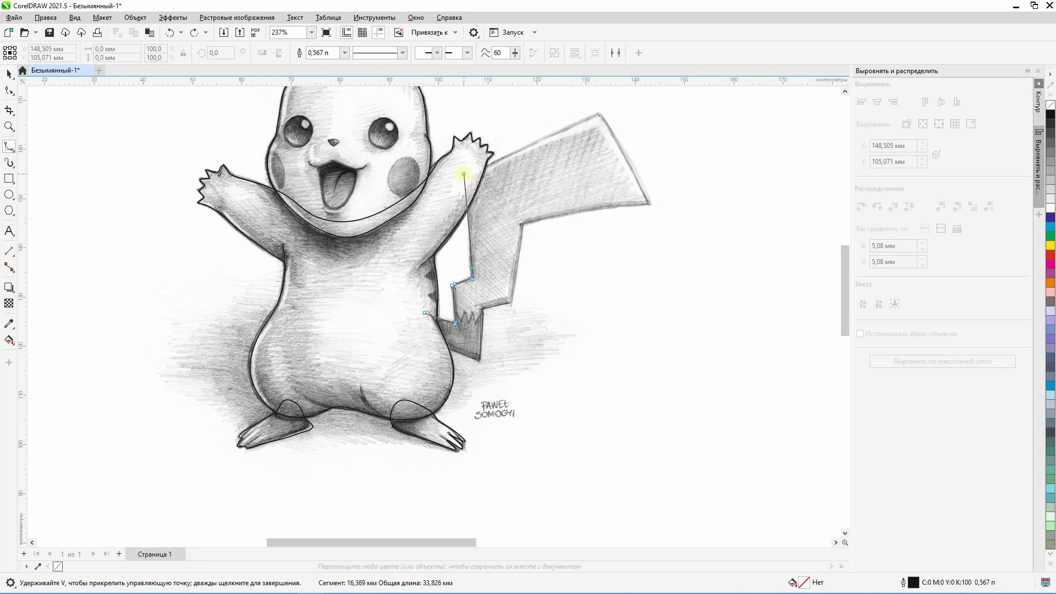
click(599, 116)
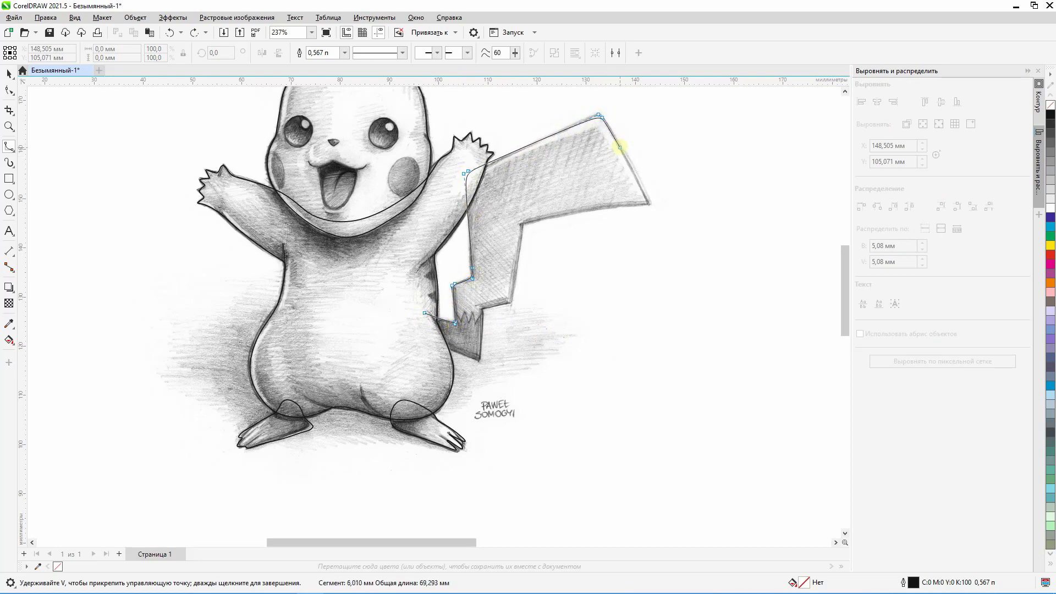
Trace the tail's outer edge from the upper tip down the zigzag, closing the outline inside the body at about 45 × 49 mm.
click(619, 147)
click(647, 203)
click(521, 223)
click(510, 302)
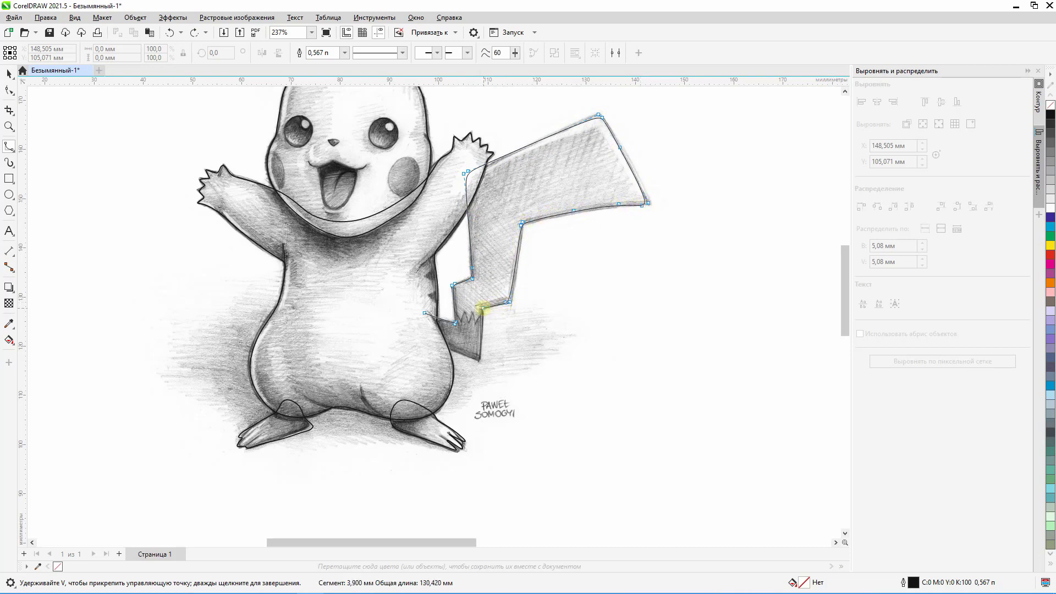
click(482, 308)
click(478, 360)
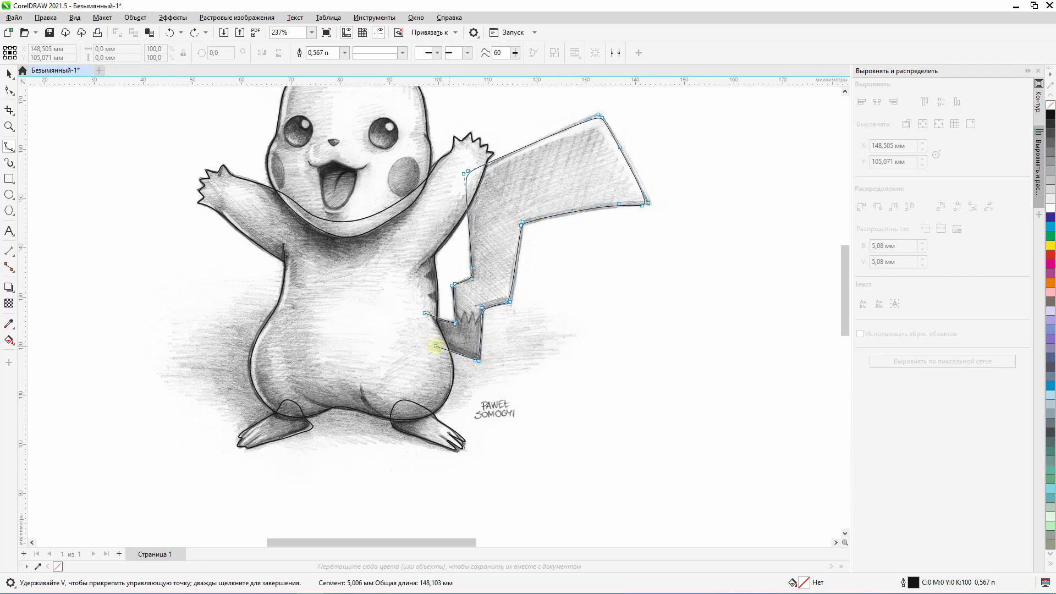
click(424, 313)
Start a B-spline for the dark tail base inside the body and trace its upper edge to the inner corner.
scroll(466, 305, down, 2)
scroll(459, 313, up, 3)
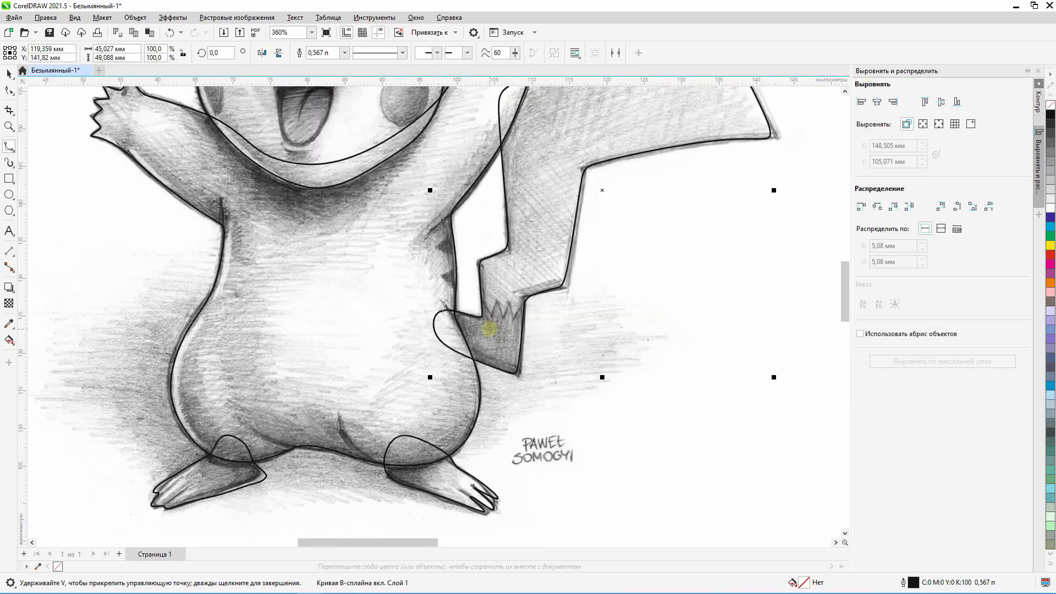
click(426, 308)
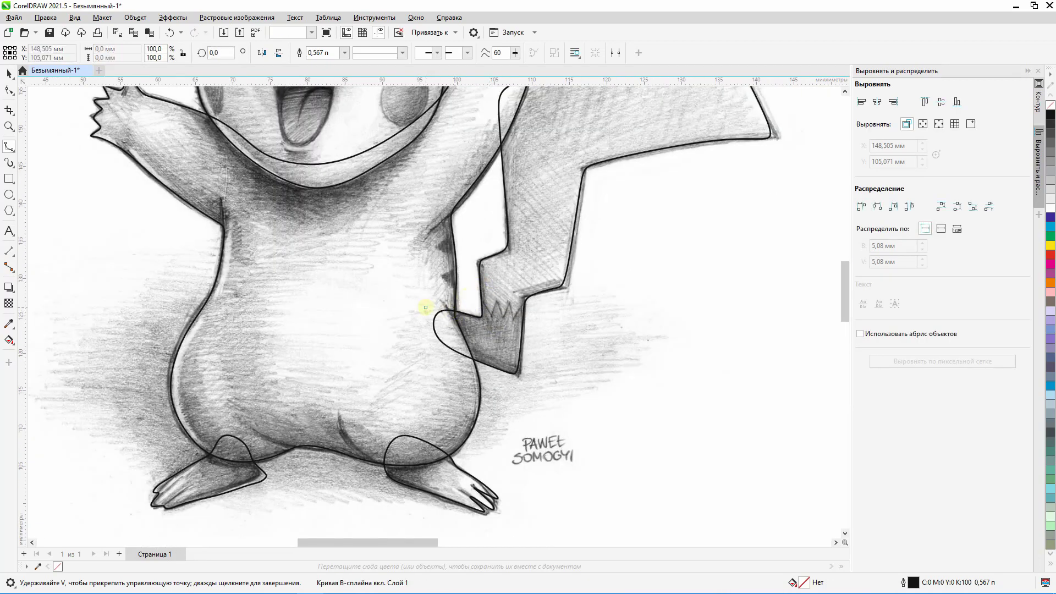
click(465, 314)
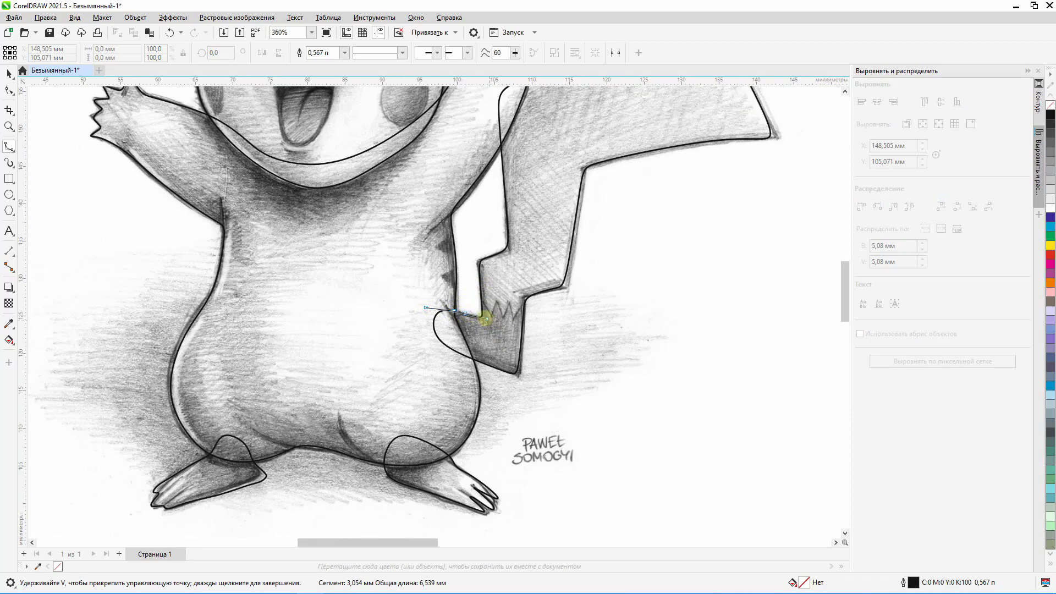
click(481, 315)
click(481, 315)
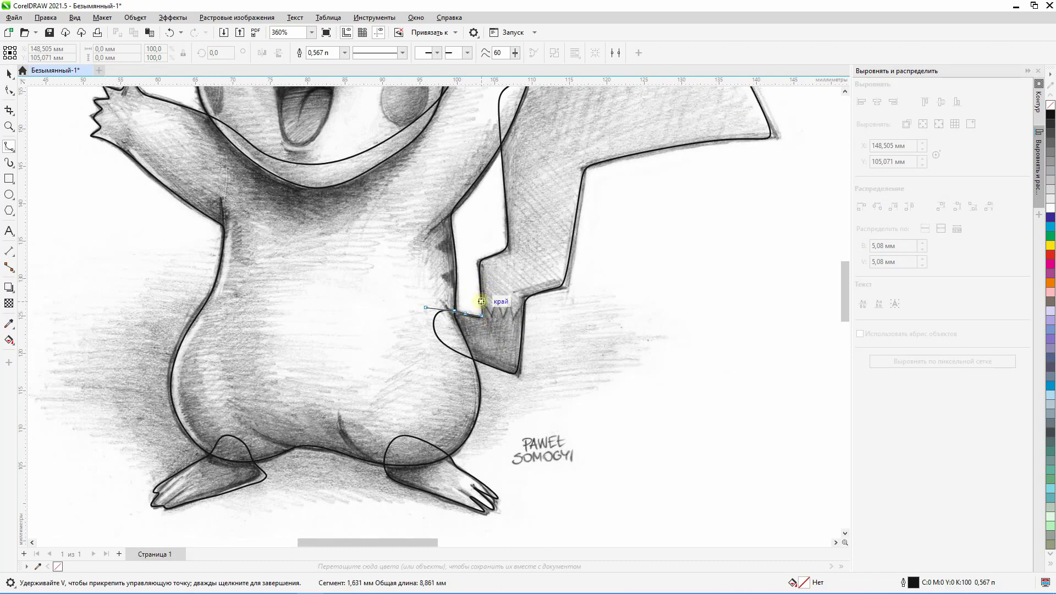
Continue the tail base curve along the zigzag colour boundary to the tail's outer edge.
click(482, 300)
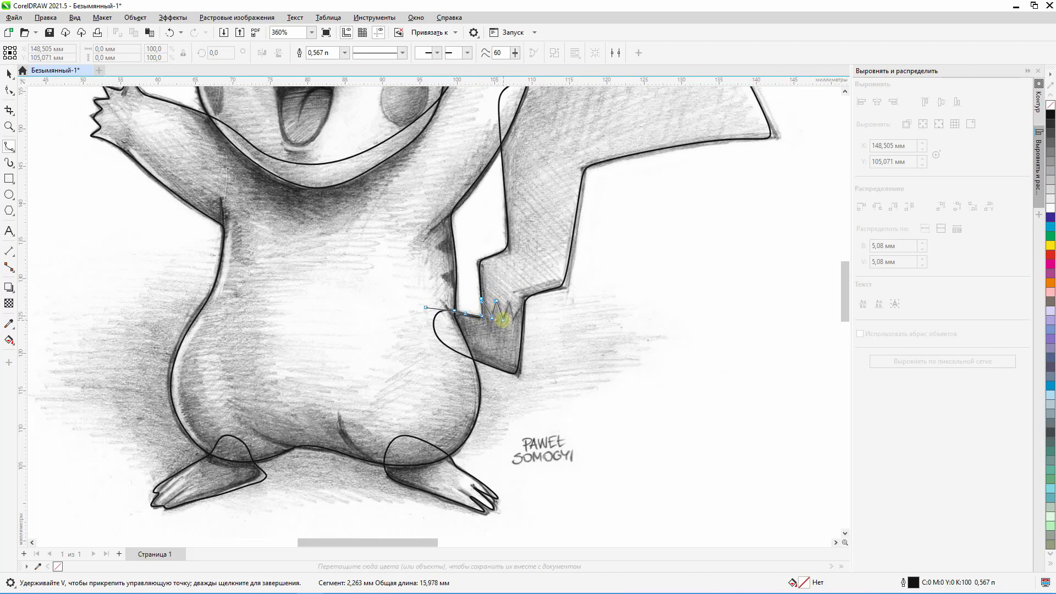
click(503, 318)
click(510, 302)
click(512, 319)
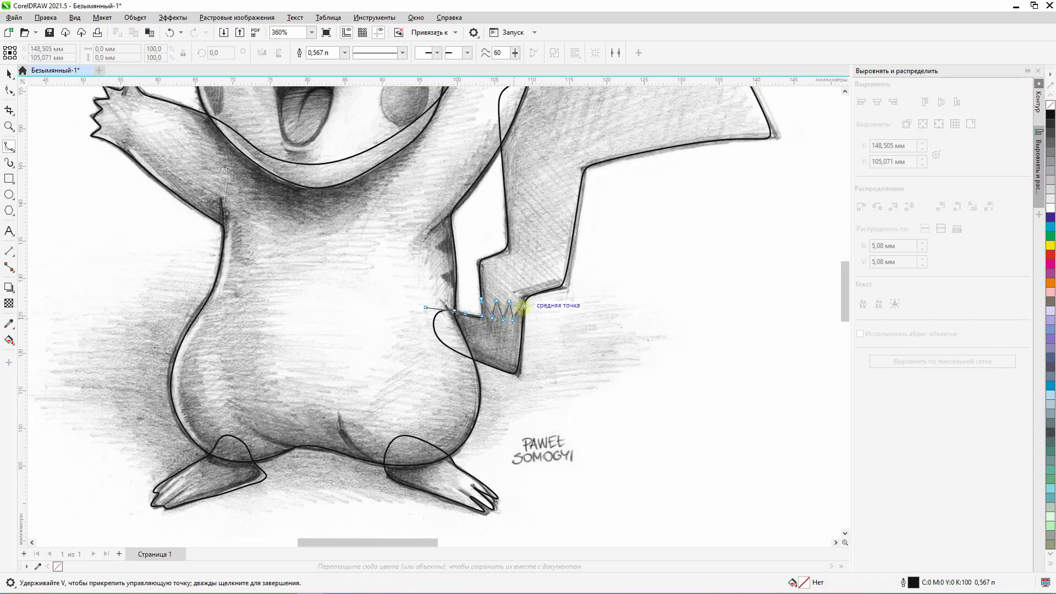
click(524, 306)
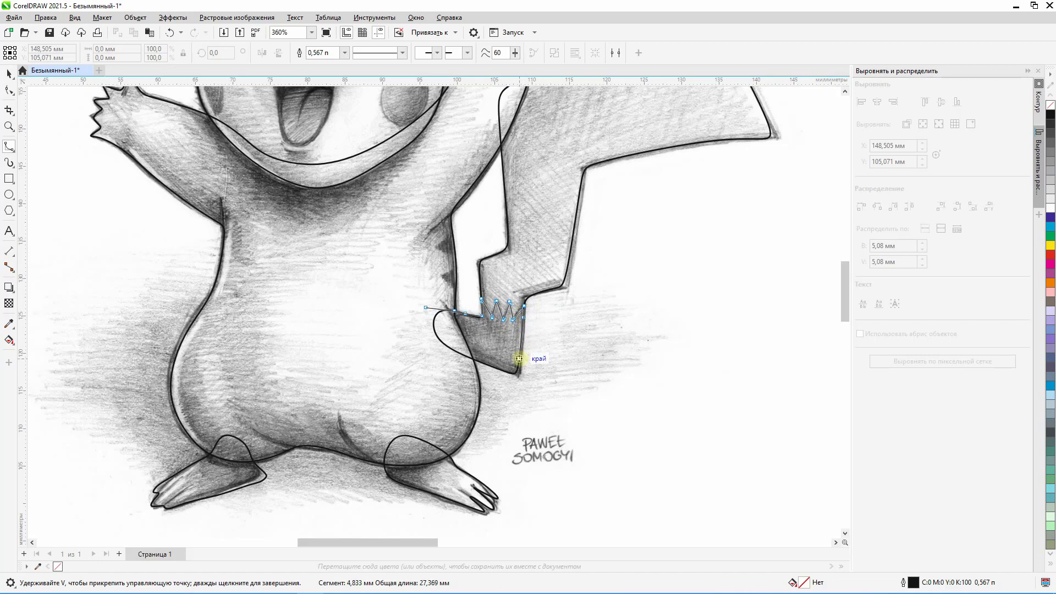
Trace the tail base's outer and lower edges, closing the shape with an arc inside the body at about 14 × 10 mm.
click(519, 358)
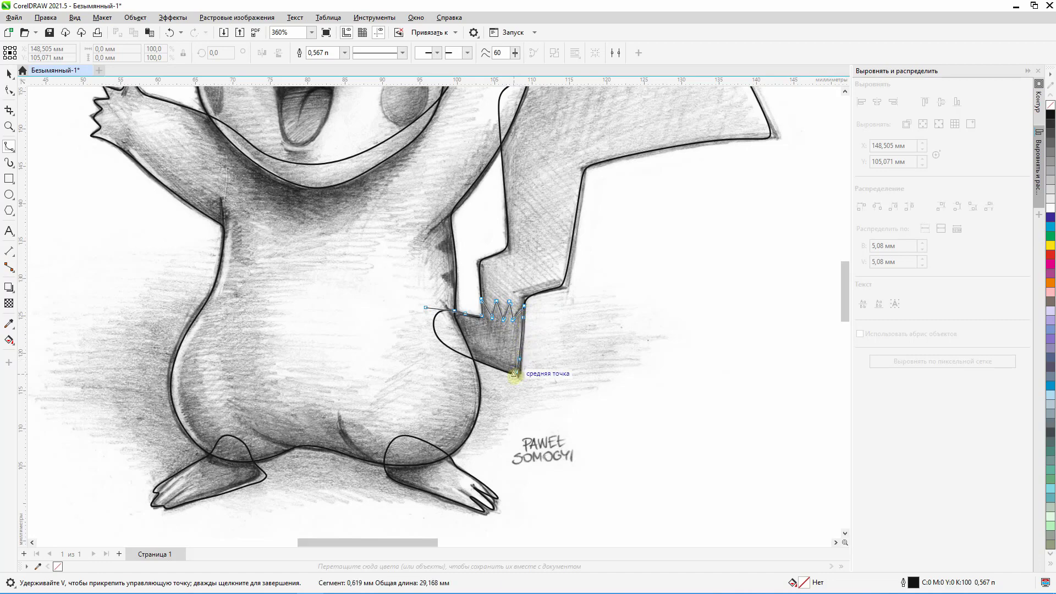
click(514, 374)
click(498, 370)
click(483, 364)
click(472, 359)
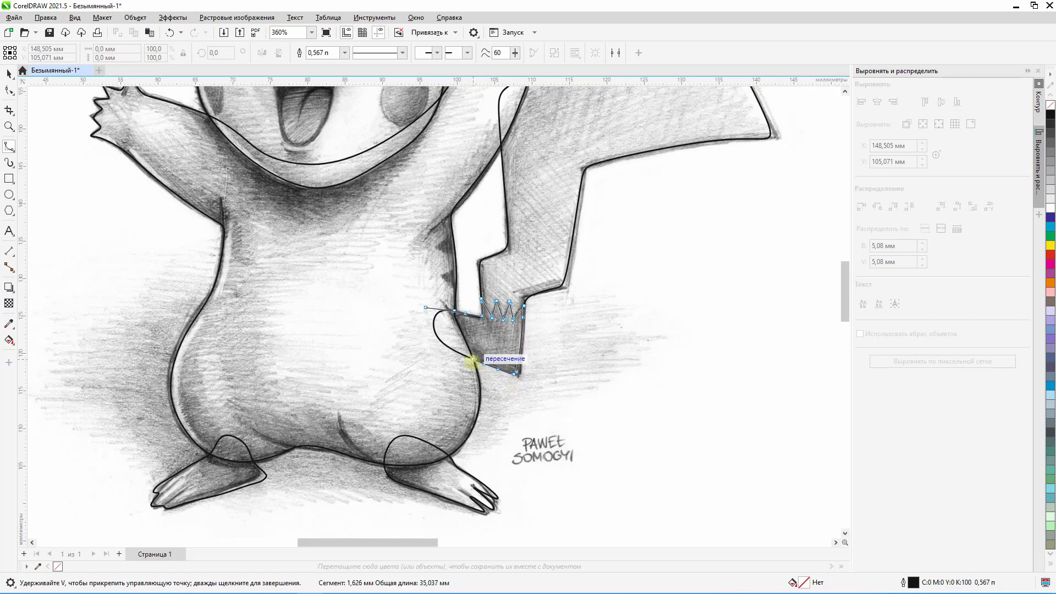
click(438, 355)
click(416, 335)
click(426, 307)
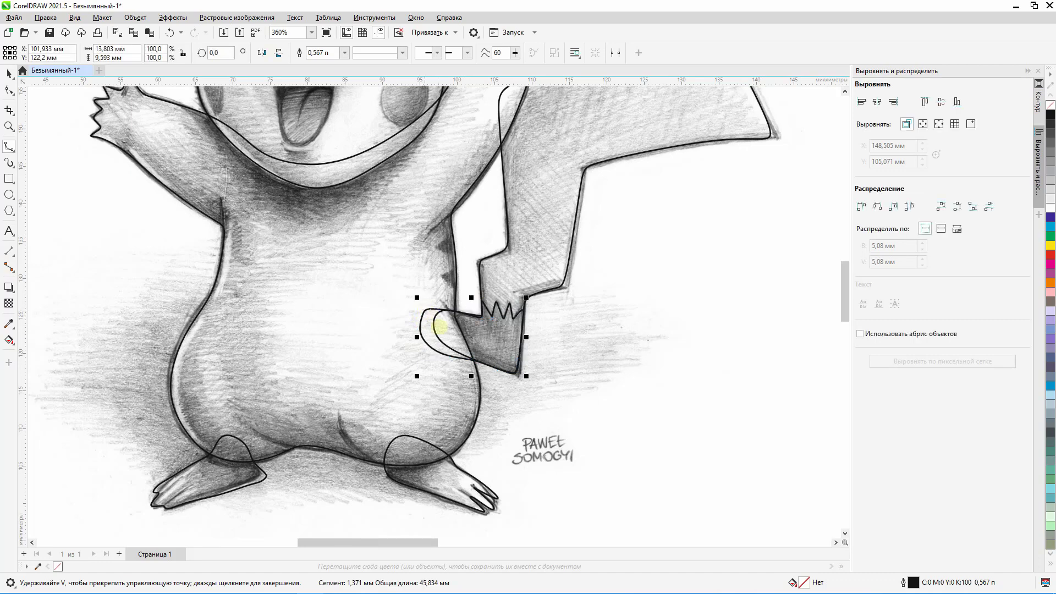
Trace the left eye's outline as a closed B-spline of about 5.7 × 6.3 mm.
scroll(440, 324, down, 3)
scroll(385, 214, up, 2)
scroll(393, 227, up, 3)
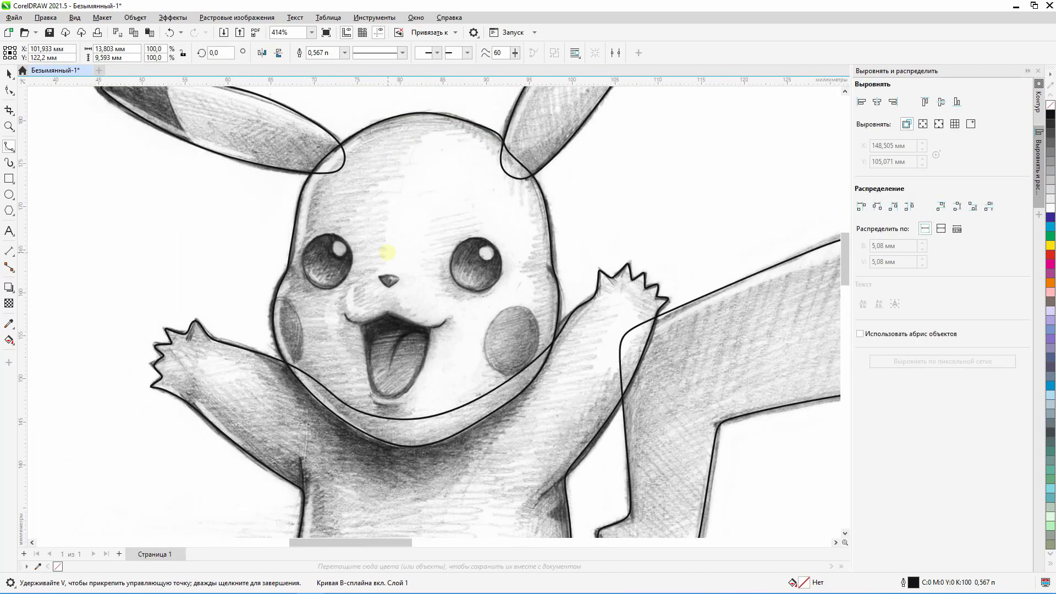
click(346, 236)
click(334, 236)
click(321, 241)
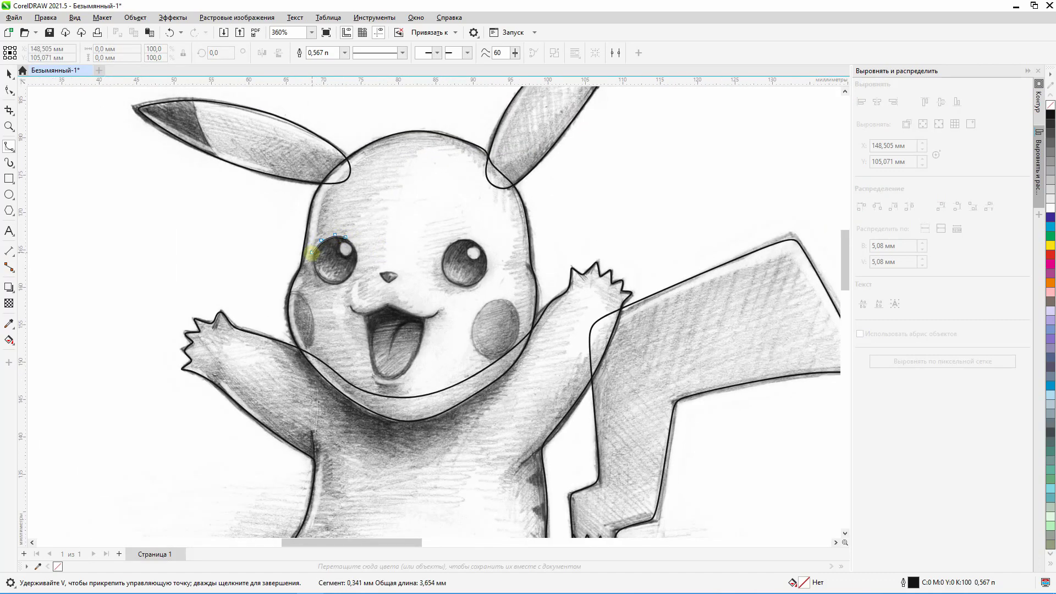
click(311, 252)
click(314, 275)
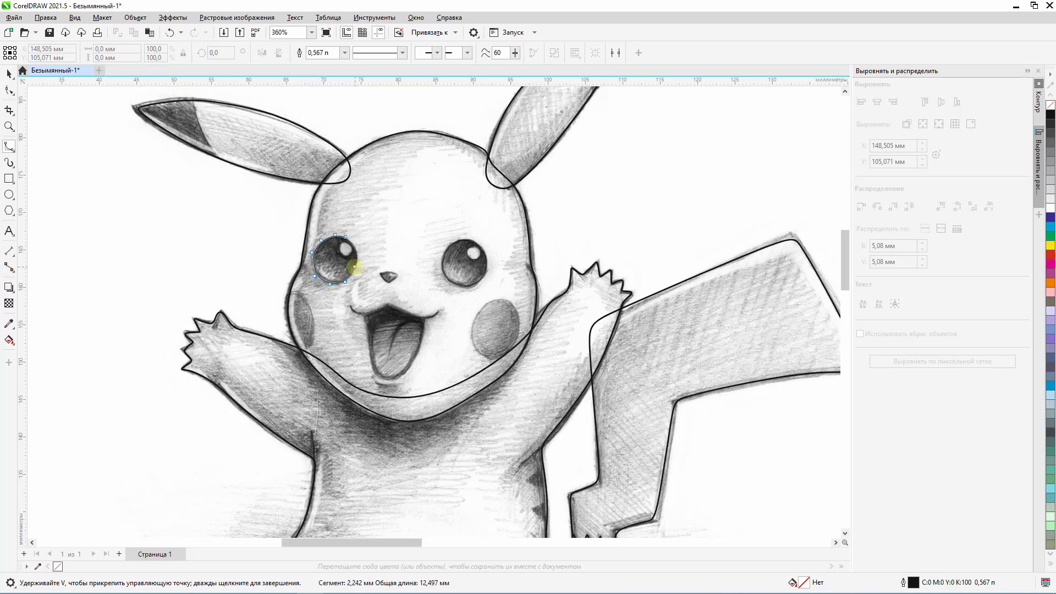
click(355, 268)
click(356, 256)
click(346, 237)
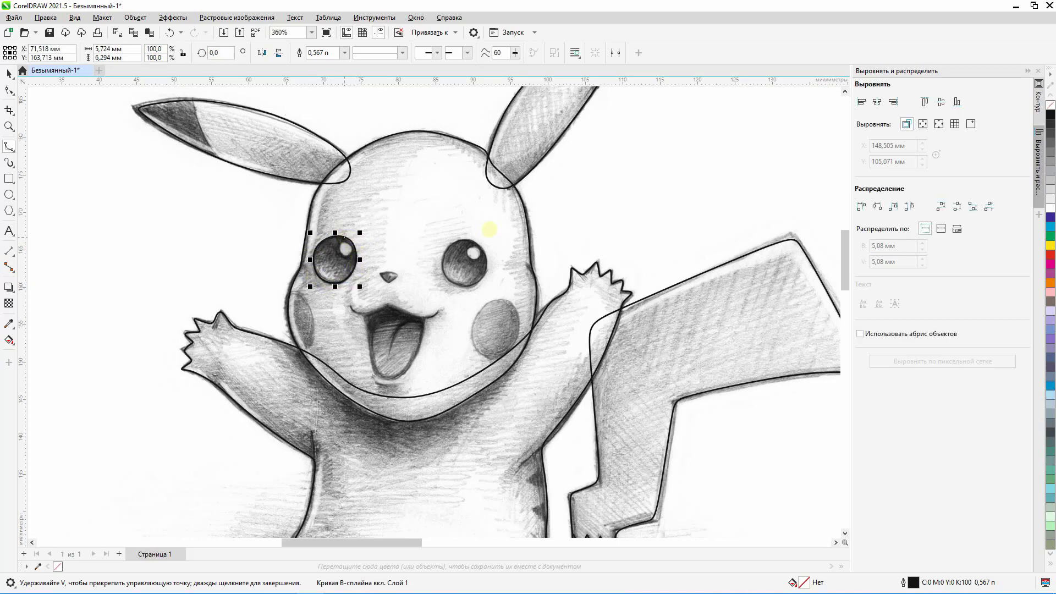
Trace the right eye's outline as a closed B-spline of about 6 × 6 mm.
click(461, 239)
click(448, 246)
click(444, 251)
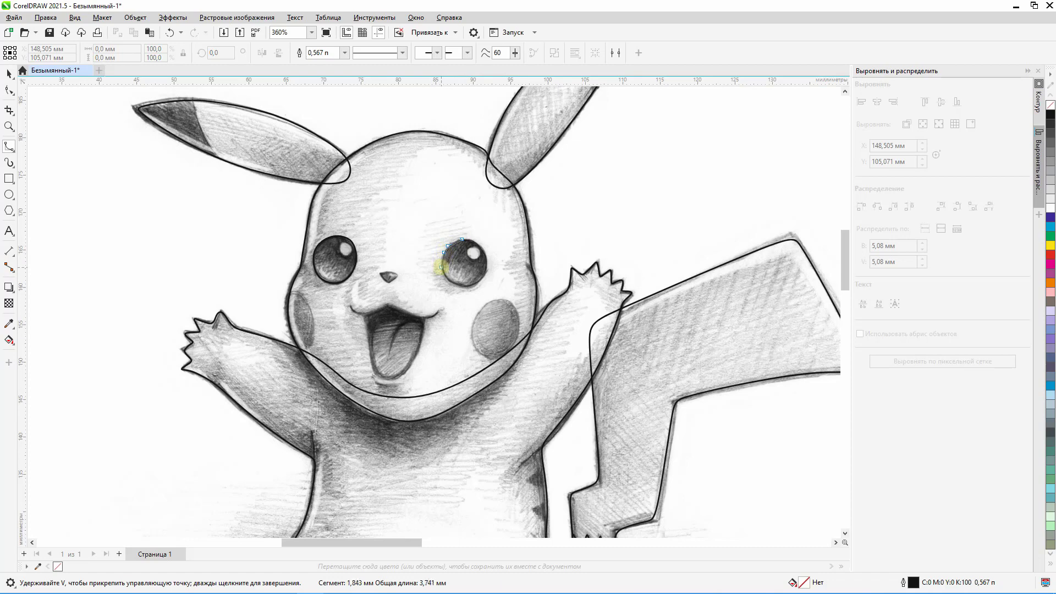
click(455, 283)
click(469, 287)
click(480, 282)
click(486, 270)
click(487, 259)
click(485, 251)
click(480, 245)
double_click(464, 242)
Trace the oval highlight inside the left eye as a closed B-spline.
scroll(464, 242, down, 2)
scroll(420, 265, up, 3)
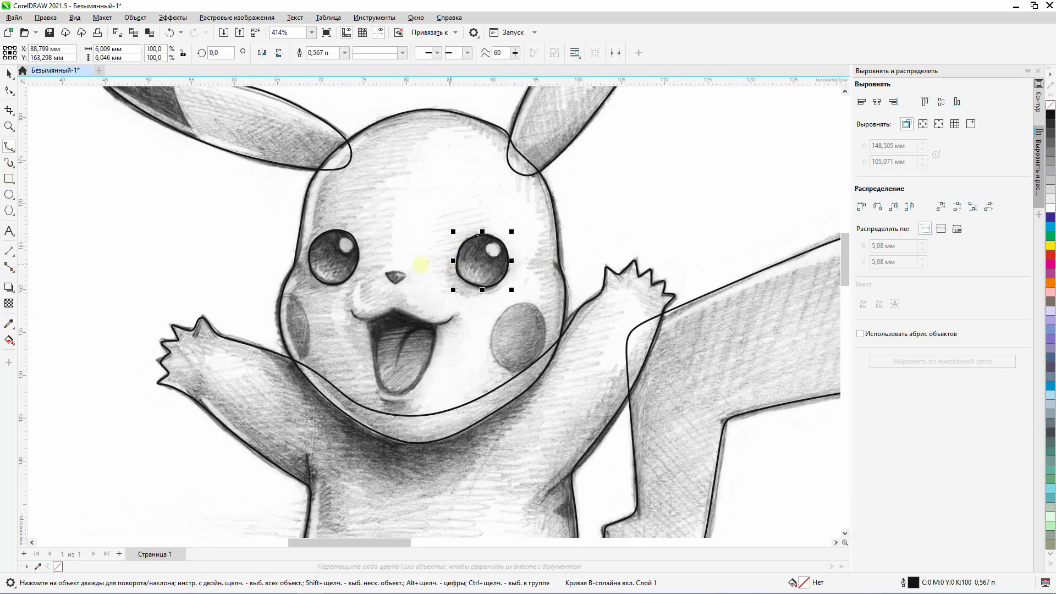
scroll(420, 264, down, 1)
scroll(365, 229, up, 4)
click(352, 244)
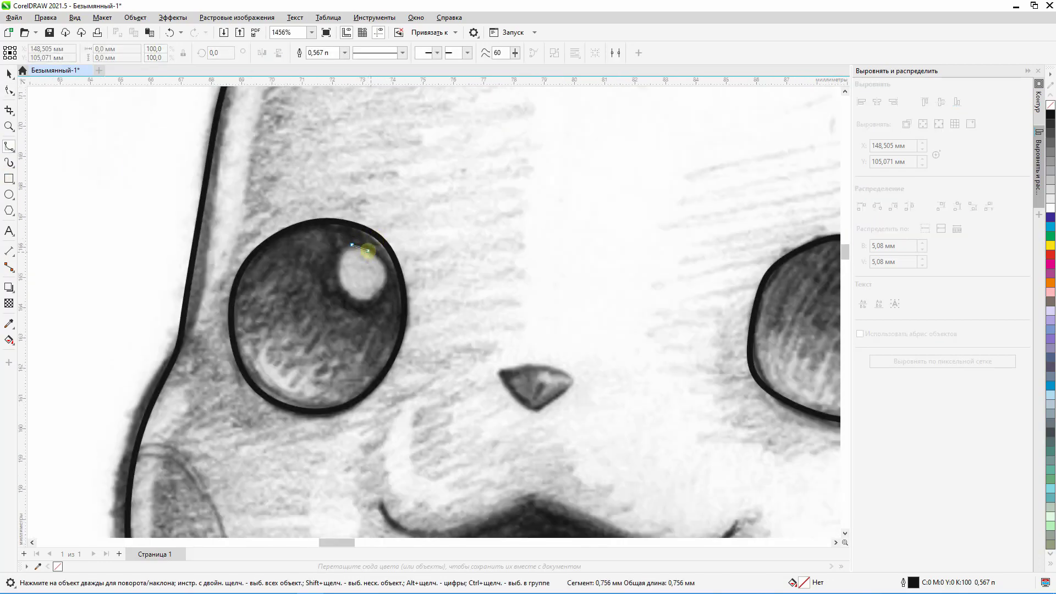
click(368, 251)
click(381, 260)
click(386, 275)
click(381, 289)
click(369, 301)
click(353, 298)
click(342, 284)
click(340, 263)
click(352, 245)
Trace the round highlight inside the right eye as a closed B-spline of about 1.7 × 1.5 mm.
scroll(279, 237, down, 2)
scroll(605, 220, up, 2)
click(557, 267)
click(544, 271)
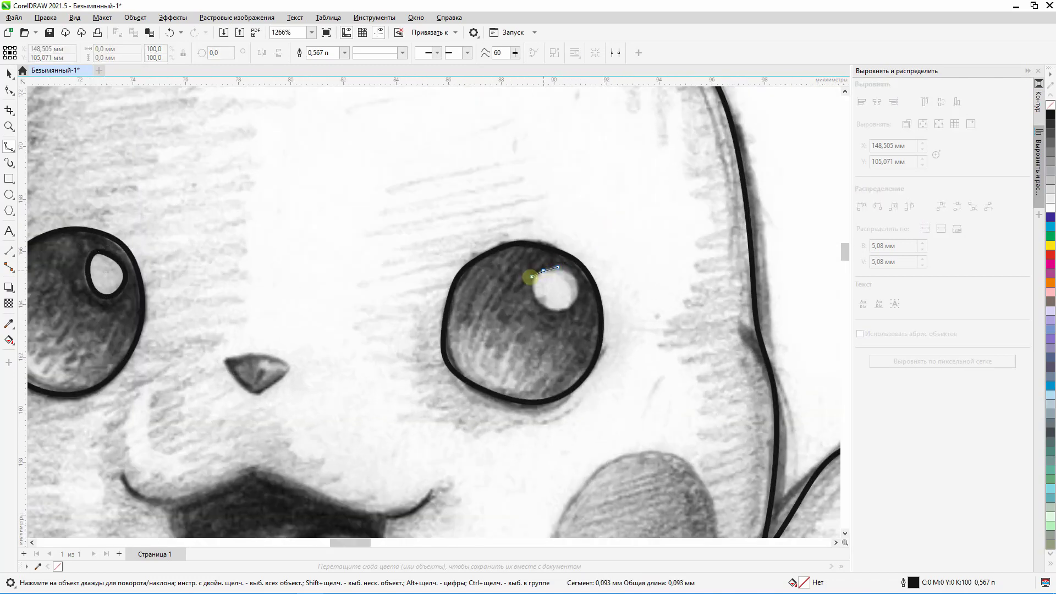
click(532, 276)
click(532, 292)
click(541, 305)
click(555, 311)
click(572, 306)
click(570, 272)
click(557, 267)
Trace the small triangular nose as a closed B-spline of about 2.4 × 1.4 mm.
scroll(553, 204, down, 3)
scroll(470, 254, up, 2)
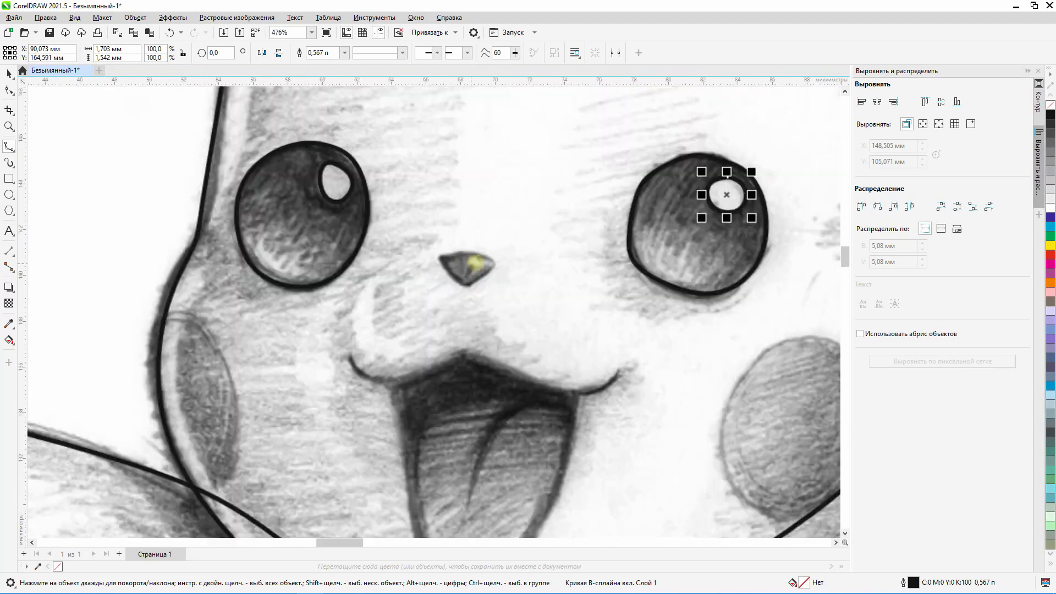
scroll(475, 262, up, 3)
click(463, 252)
click(441, 251)
click(423, 256)
click(413, 258)
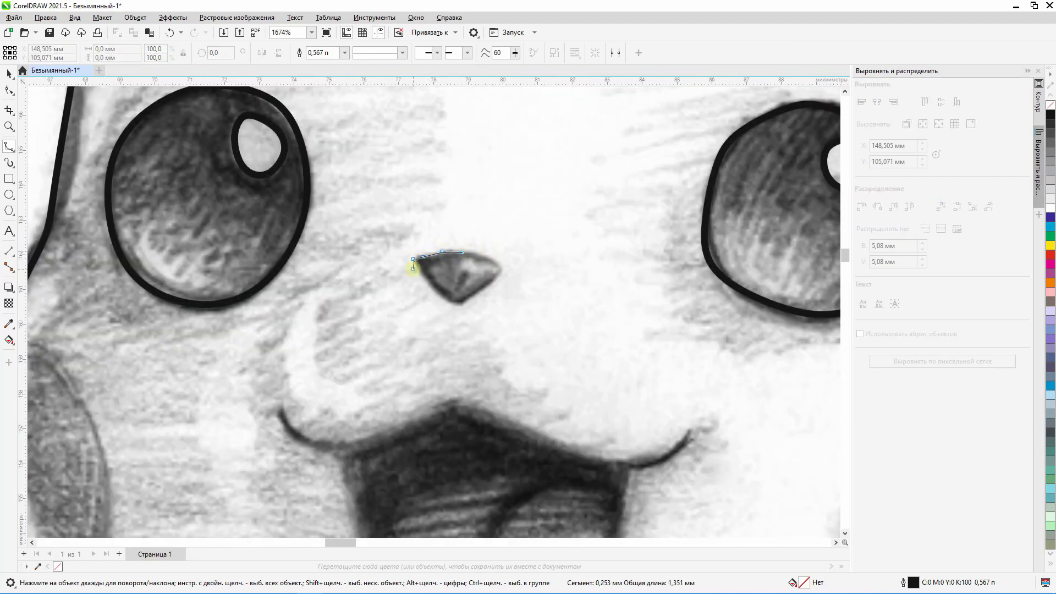
click(413, 269)
click(450, 301)
click(460, 304)
click(463, 253)
Trace the right cheek spot as a closed B-spline oval of about 6.2 × 7.9 mm.
scroll(456, 230, down, 4)
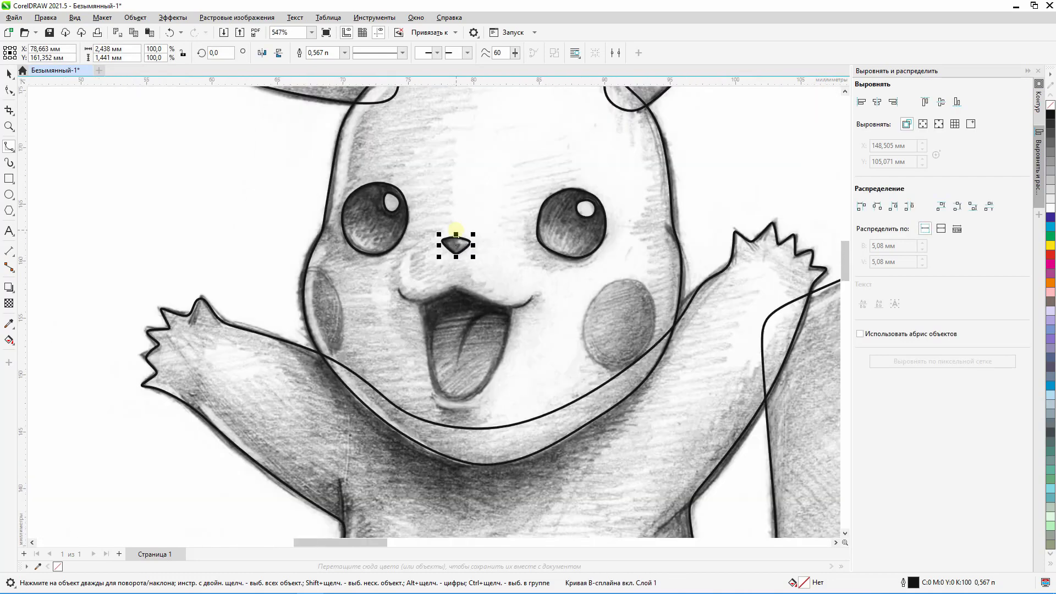
scroll(621, 279, up, 3)
click(560, 253)
click(530, 251)
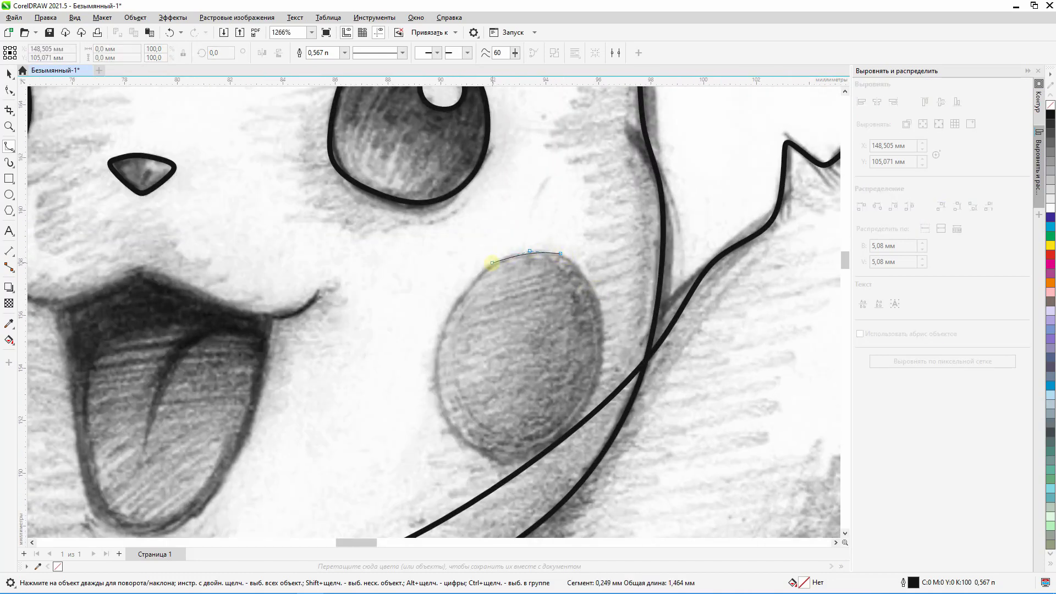
click(492, 264)
click(466, 443)
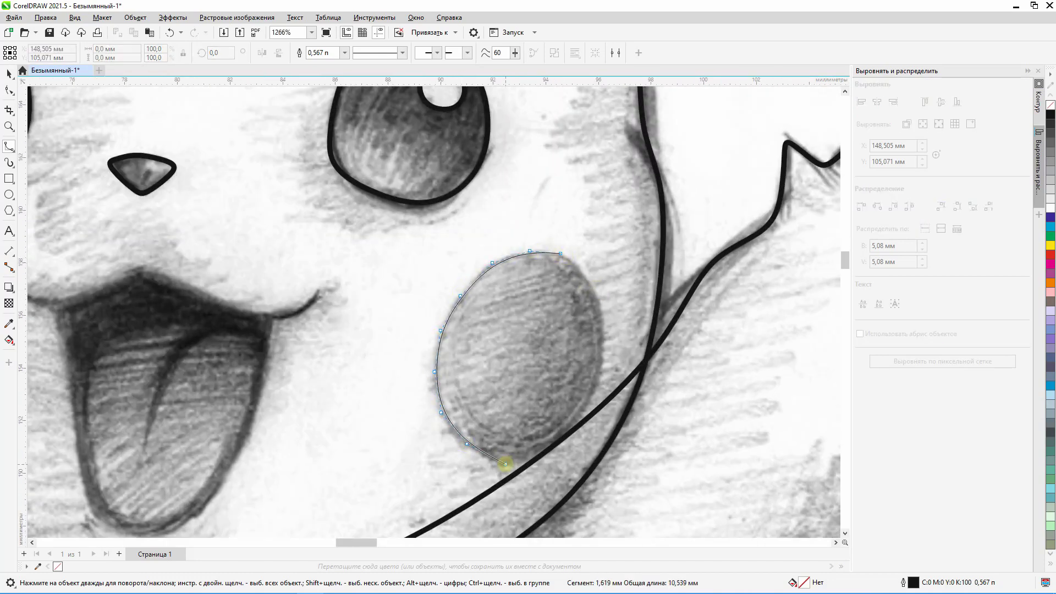
click(505, 463)
click(537, 457)
click(567, 438)
click(591, 397)
click(602, 358)
click(601, 300)
click(560, 253)
Trace the left cheek spot along the head's edge as a closed B-spline of about 3.4 × 7.5 mm.
scroll(563, 254, down, 3)
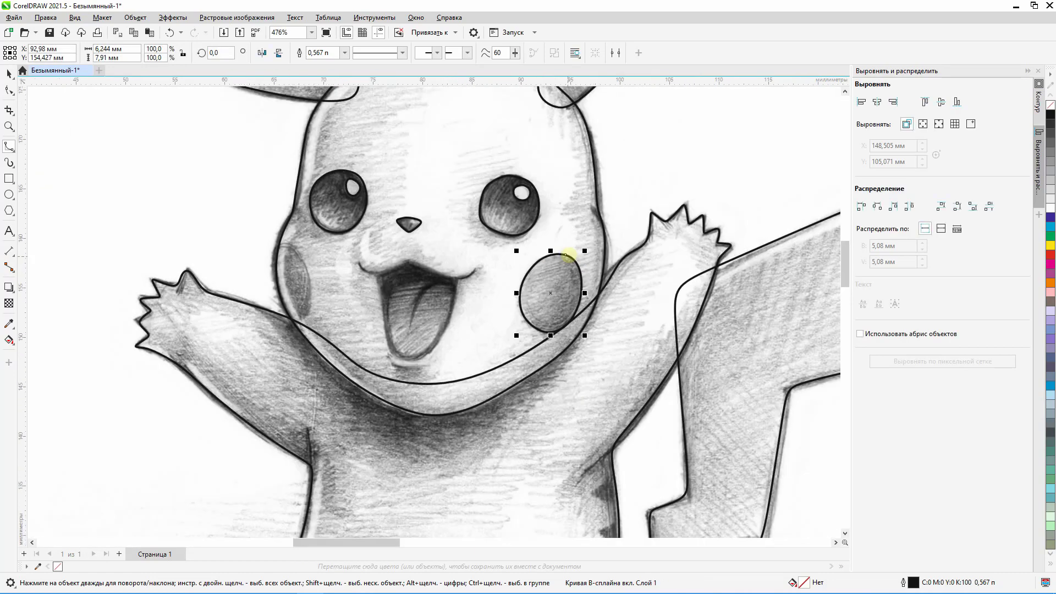
scroll(278, 252, up, 2)
click(272, 258)
click(268, 284)
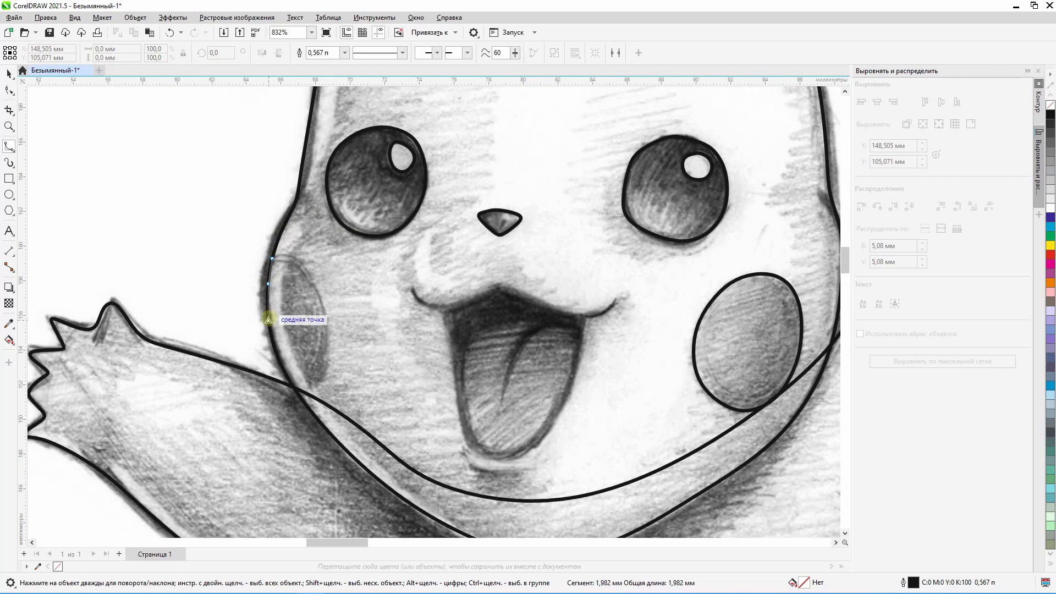
click(267, 320)
click(286, 373)
click(310, 387)
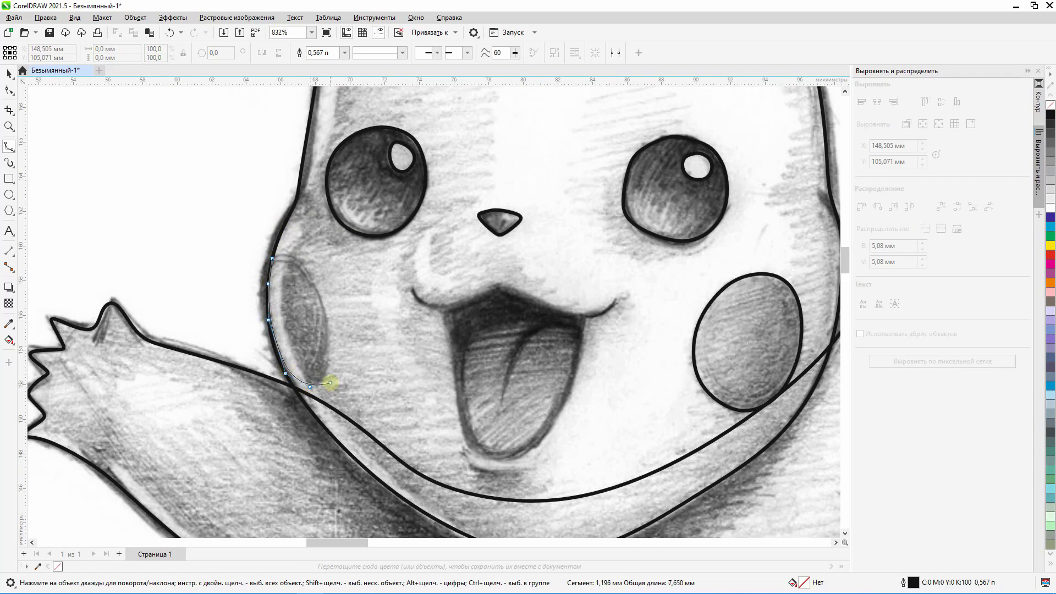
click(326, 377)
click(329, 341)
click(321, 298)
click(304, 265)
click(272, 258)
Trace the open mouth with both smile corners and the upper lip as a closed B-spline of about 12 × 10 mm.
scroll(292, 245, down, 3)
scroll(377, 243, up, 4)
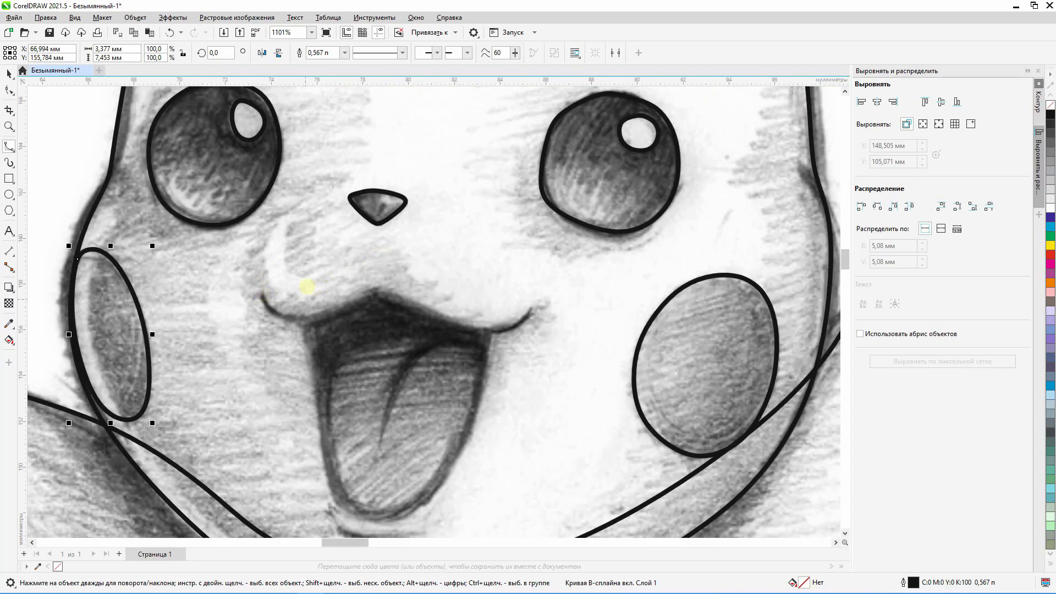
scroll(307, 287, down, 2)
click(303, 309)
click(320, 417)
click(332, 436)
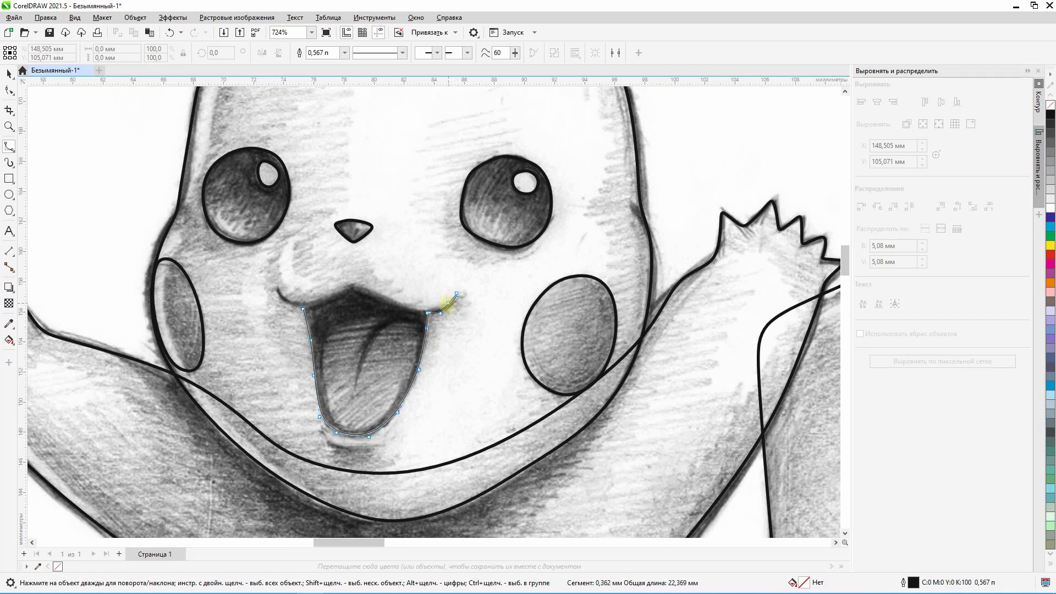
click(428, 306)
mouse_move(351, 284)
mouse_down()
mouse_move(311, 302)
mouse_move(278, 287)
mouse_up()
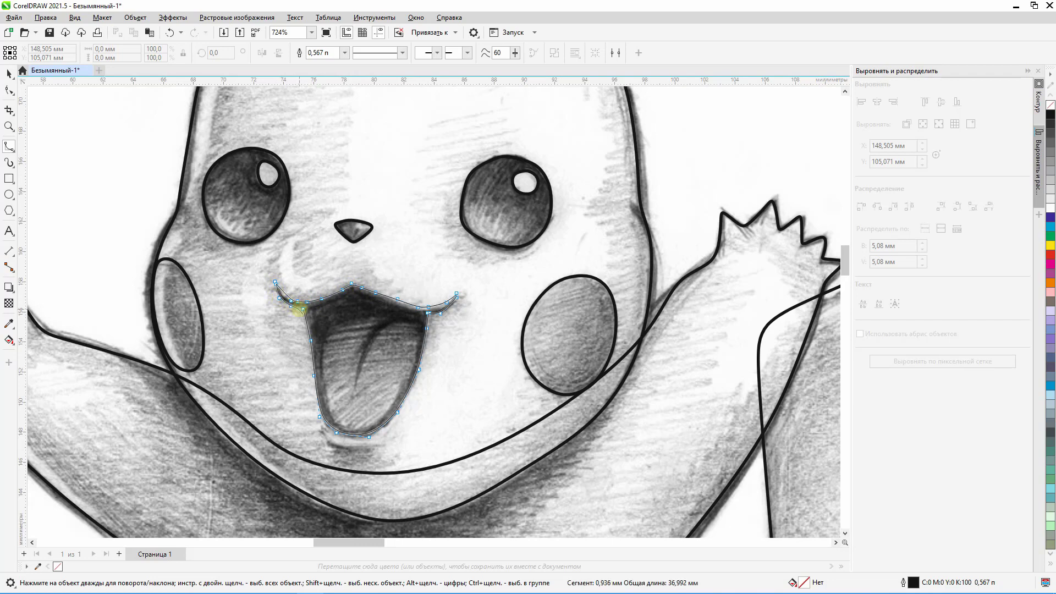
click(303, 310)
Trace the tongue inside the mouth as a closed B-spline, including its narrow central groove.
scroll(330, 297, down, 3)
scroll(372, 254, up, 4)
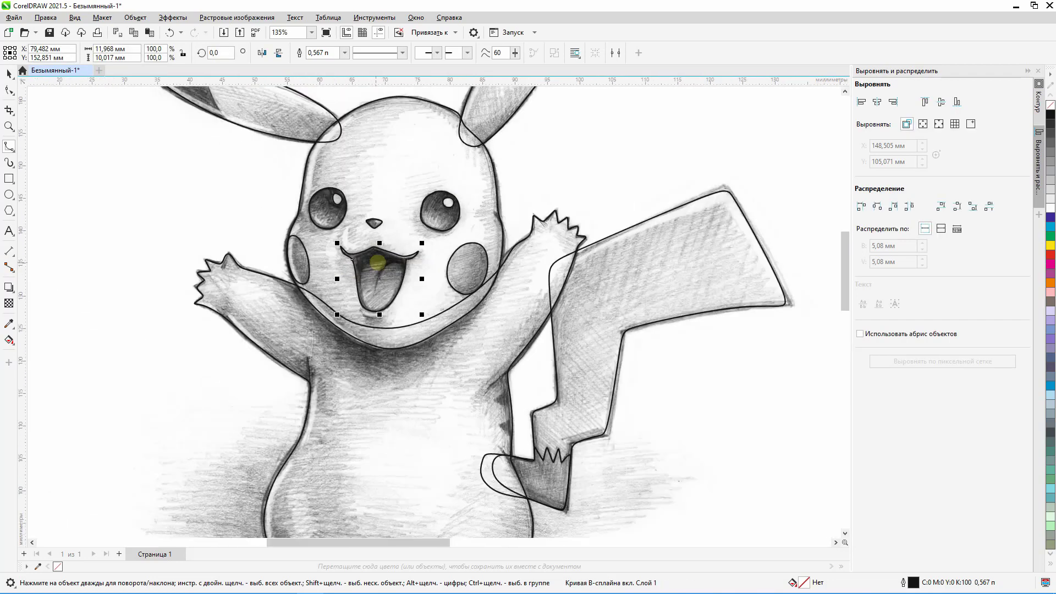
mouse_move(373, 256)
mouse_down()
mouse_move(302, 278)
mouse_move(311, 408)
mouse_move(347, 434)
mouse_move(390, 421)
mouse_move(378, 425)
mouse_move(400, 408)
mouse_move(446, 315)
mouse_move(445, 278)
mouse_move(429, 261)
mouse_move(391, 275)
mouse_move(351, 364)
mouse_move(358, 299)
mouse_move(401, 259)
mouse_move(385, 254)
mouse_up()
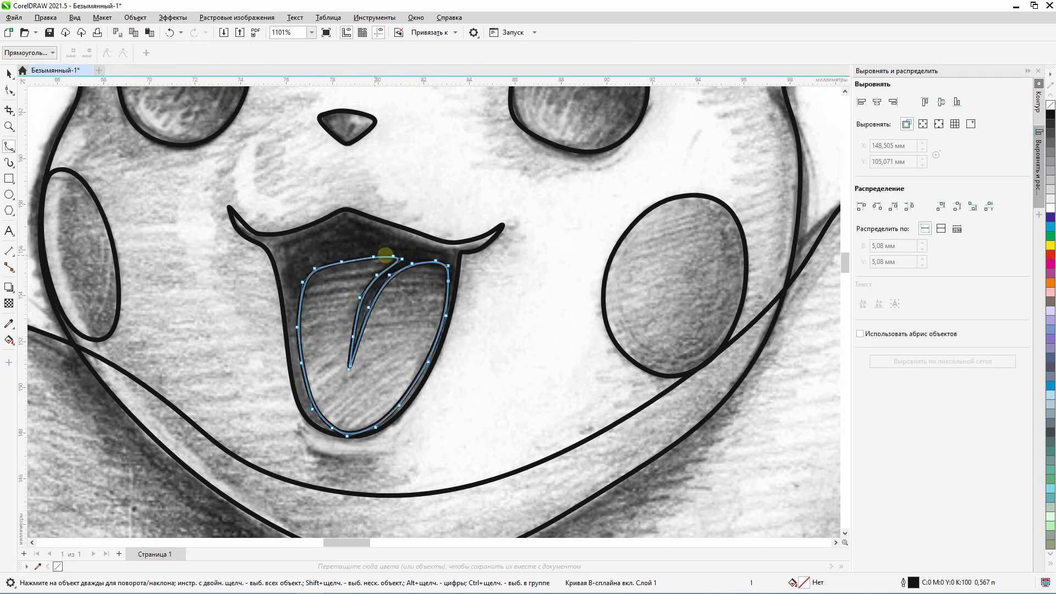
Trace the dark tip of the right ear with a closed B-spline about 12.5 × 16.4 mm, looping beyond the ear outline.
scroll(385, 255, down, 6)
key(space)
click(126, 179)
scroll(234, 220, down, 3)
scroll(264, 199, up, 2)
scroll(423, 318, down, 2)
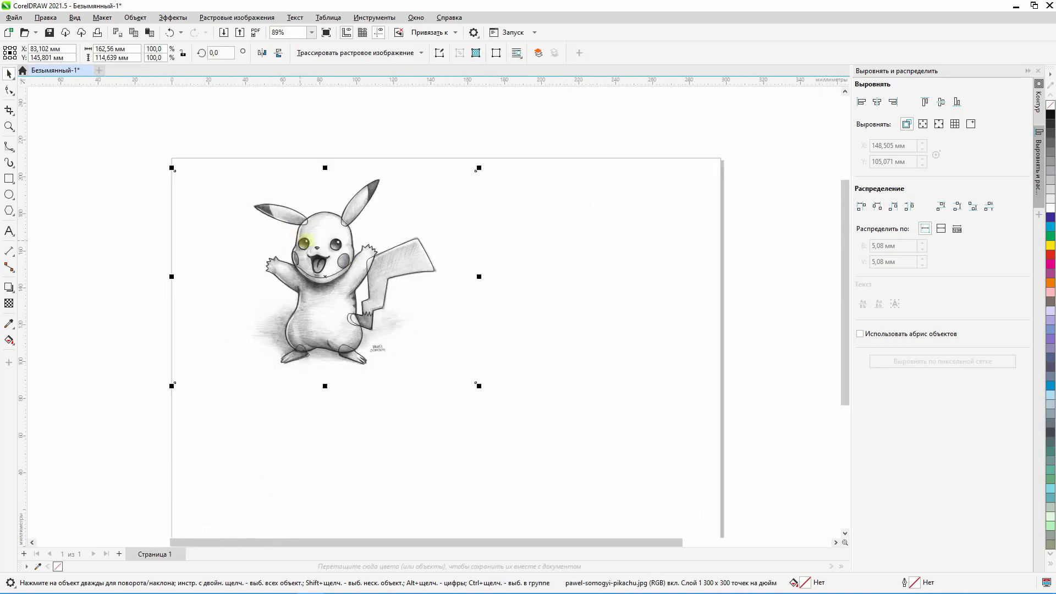
scroll(377, 224, up, 6)
key(space)
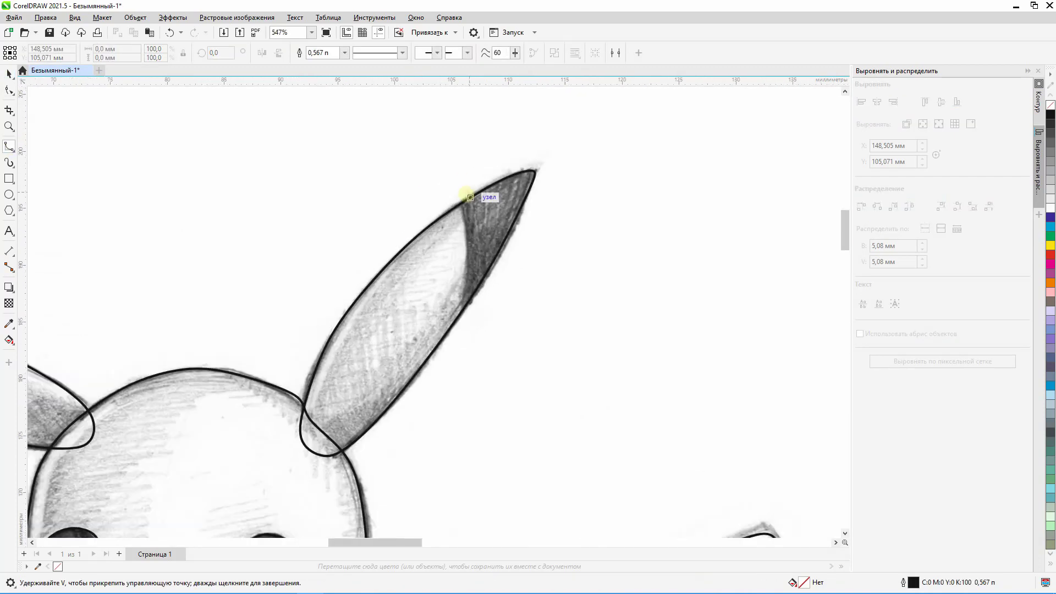
click(461, 203)
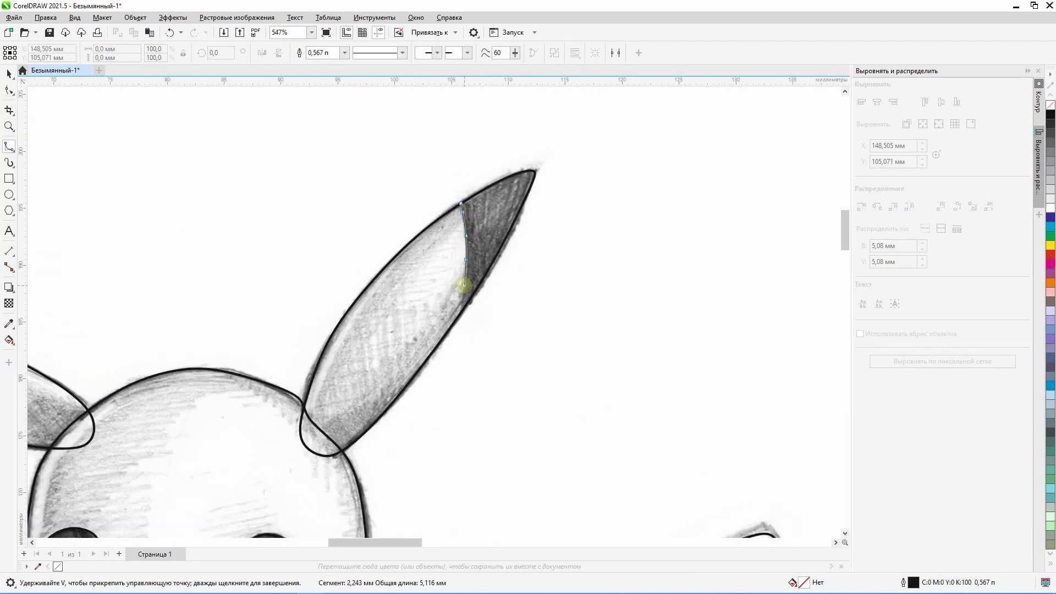
click(466, 322)
click(547, 306)
click(597, 208)
click(582, 147)
click(534, 125)
click(495, 132)
click(445, 158)
click(445, 186)
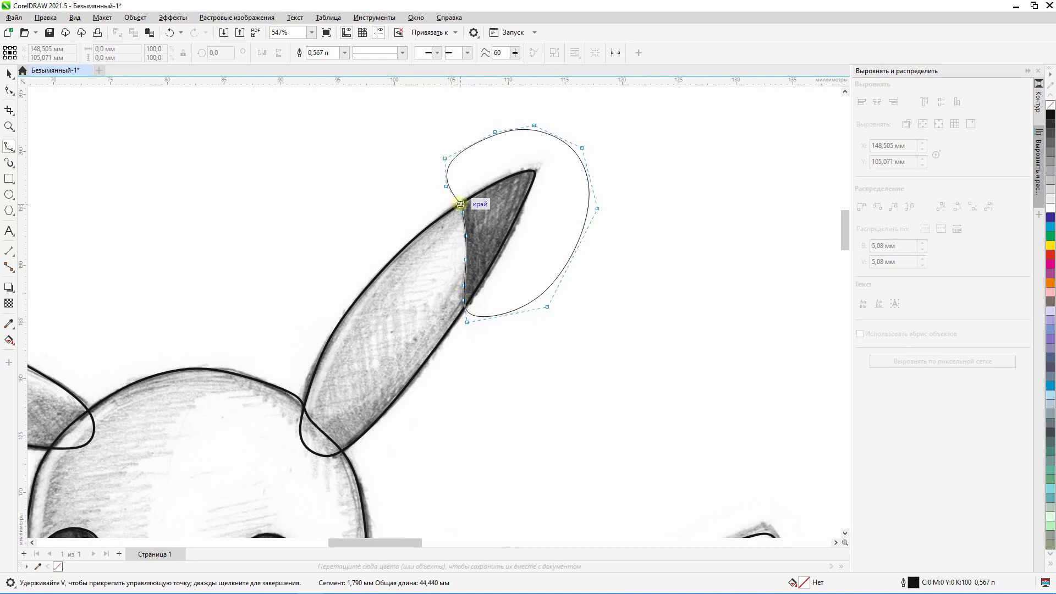
click(461, 204)
Trace the dark tip of the left ear with a closed B-spline about 13.6 × 14.7 mm, looping beyond the ear outline.
scroll(686, 186, down, 3)
scroll(344, 232, up, 3)
click(308, 259)
click(310, 274)
click(320, 303)
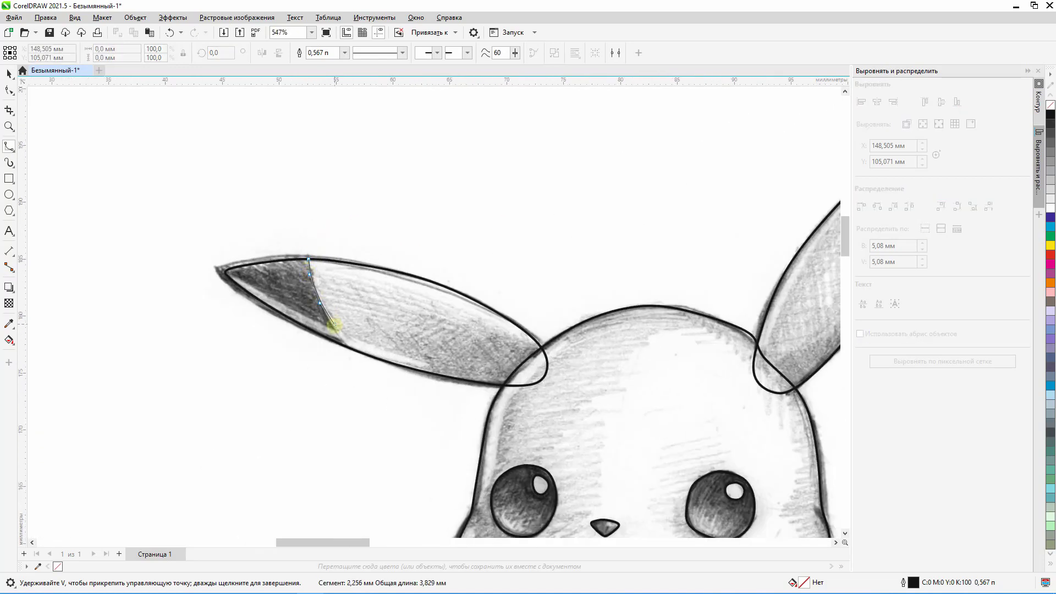
click(341, 343)
click(340, 375)
click(184, 311)
click(181, 223)
click(271, 199)
click(317, 224)
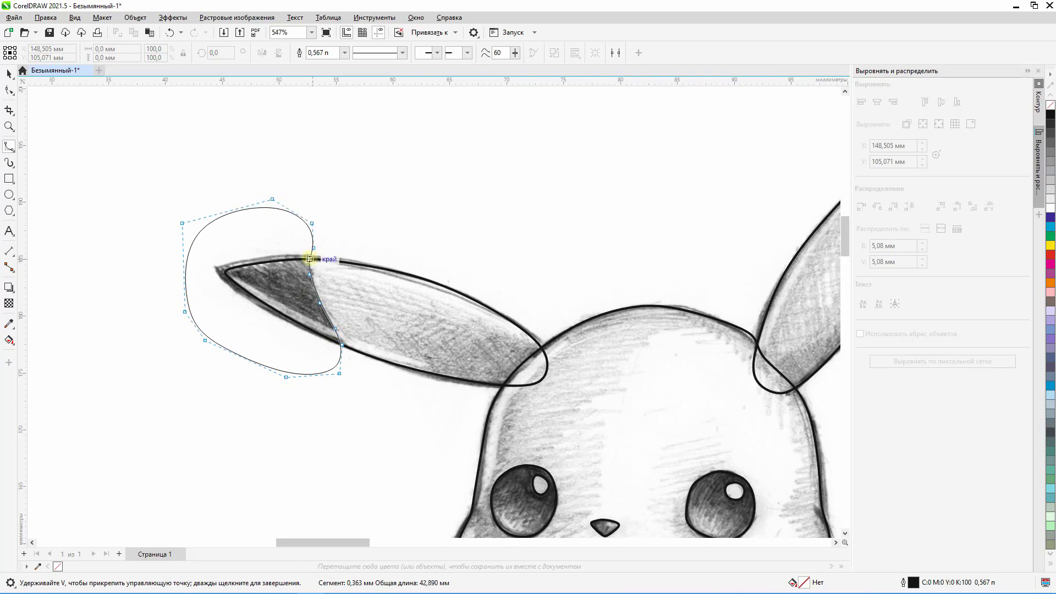
click(308, 259)
Place the right ear's tip shape inside the right ear outline as a PowerClip.
scroll(295, 210, down, 2)
scroll(295, 208, down, 5)
key(space)
click(452, 142)
scroll(452, 142, up, 3)
right_click(521, 193)
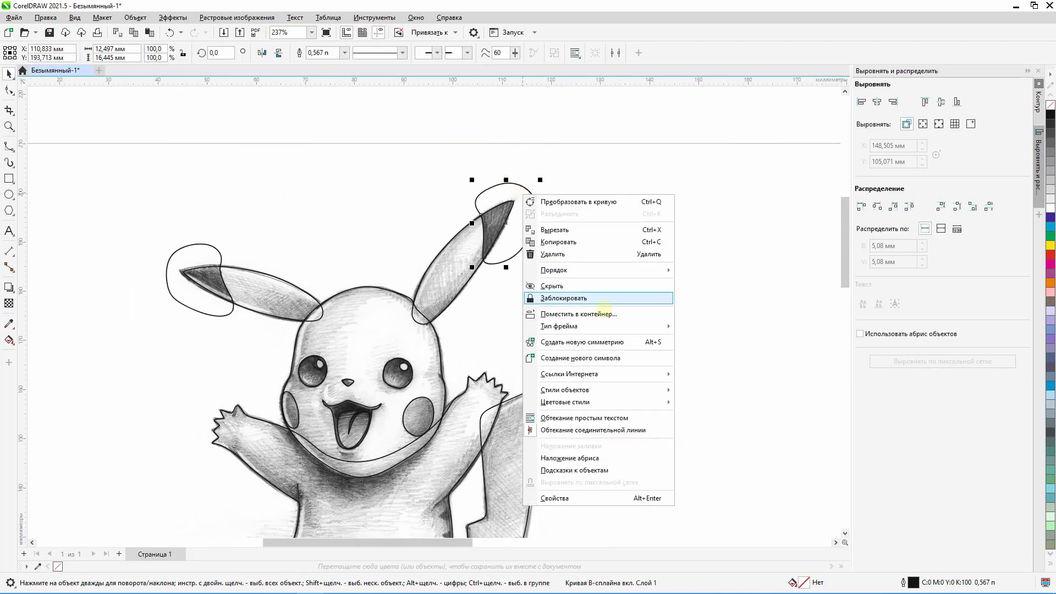
click(572, 312)
click(467, 261)
Place the left ear's tip shape inside the left ear outline as a PowerClip.
right_click(197, 249)
click(278, 370)
click(279, 294)
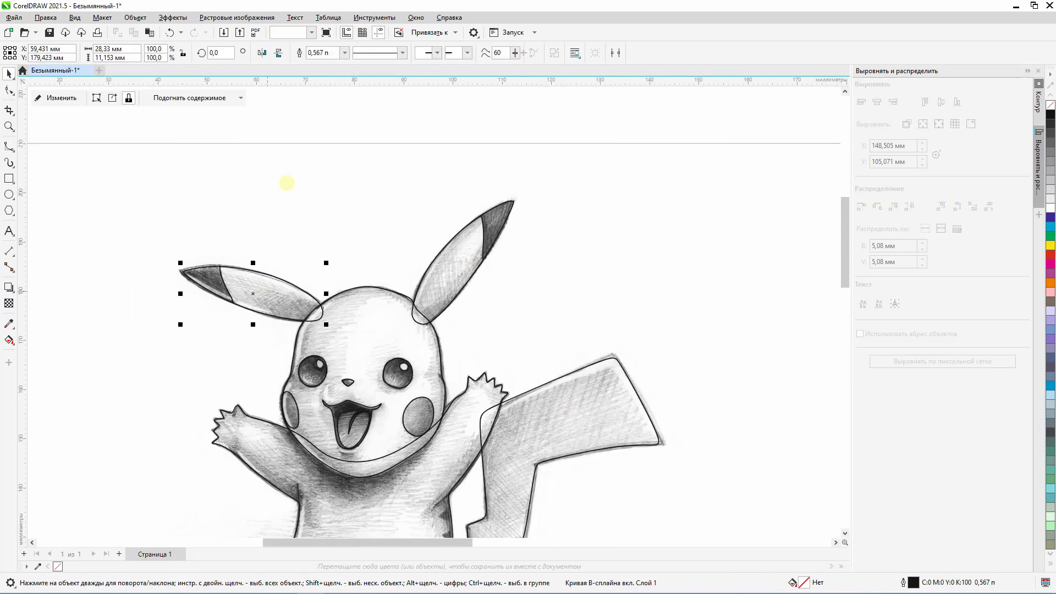
scroll(291, 181, down, 3)
click(300, 215)
Fill the highlights of both eyes with white and remove their outlines.
scroll(299, 215, up, 2)
scroll(374, 228, down, 1)
scroll(384, 254, up, 7)
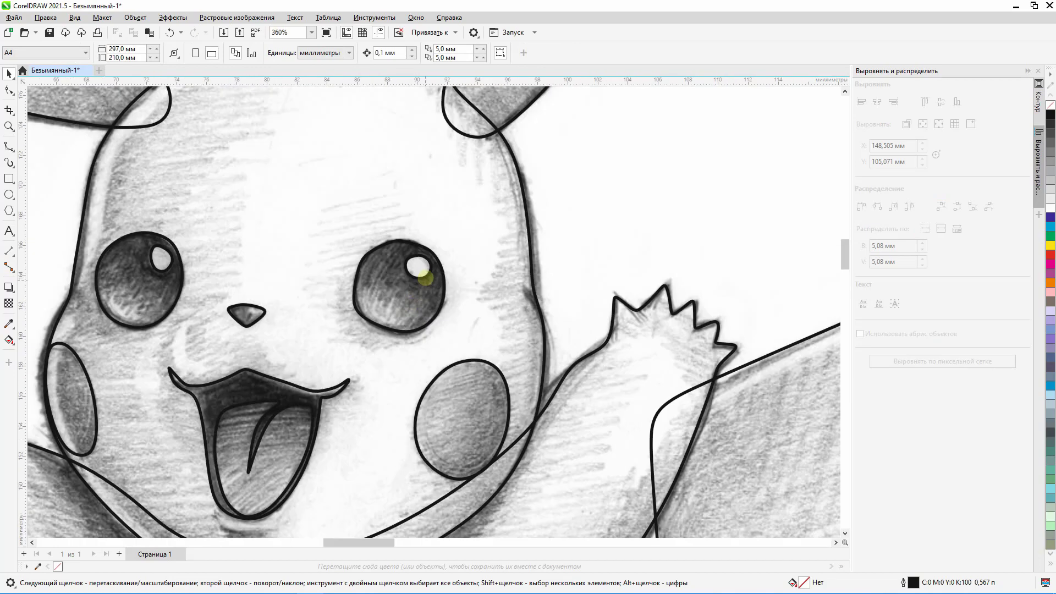
click(425, 275)
shift+click(161, 257)
scroll(645, 183, down, 2)
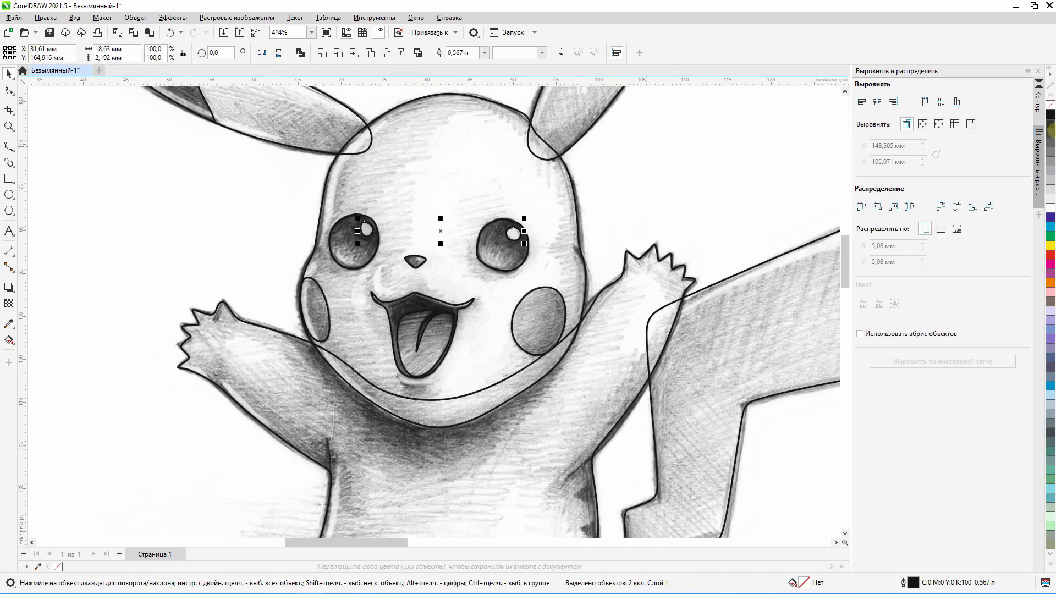
click(1050, 208)
right_click(1050, 104)
click(438, 193)
Fill both eye ovals with black, leaving the highlights white.
click(355, 244)
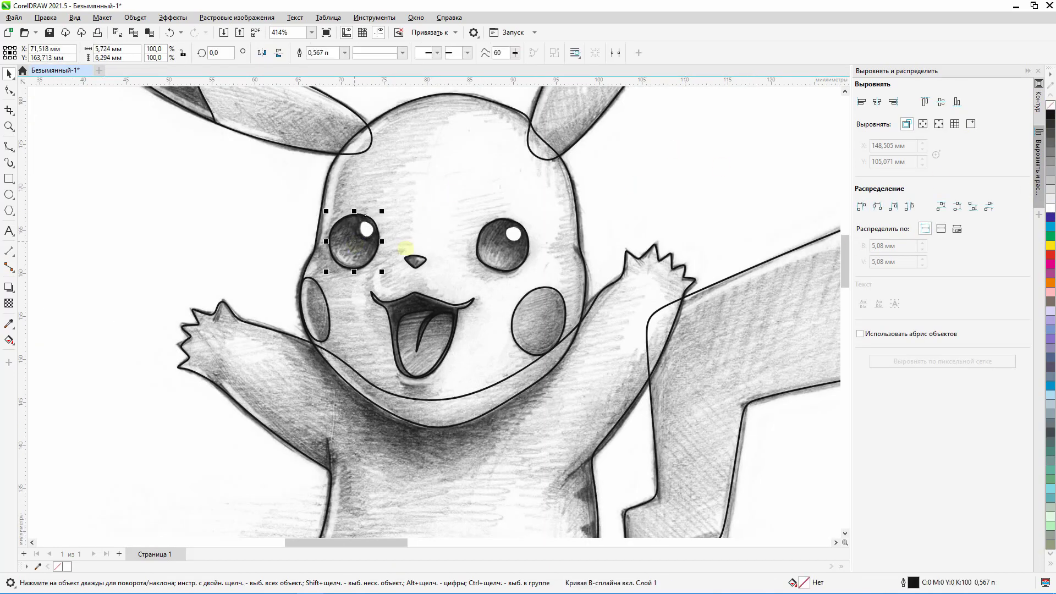
click(508, 237)
shift+click(366, 228)
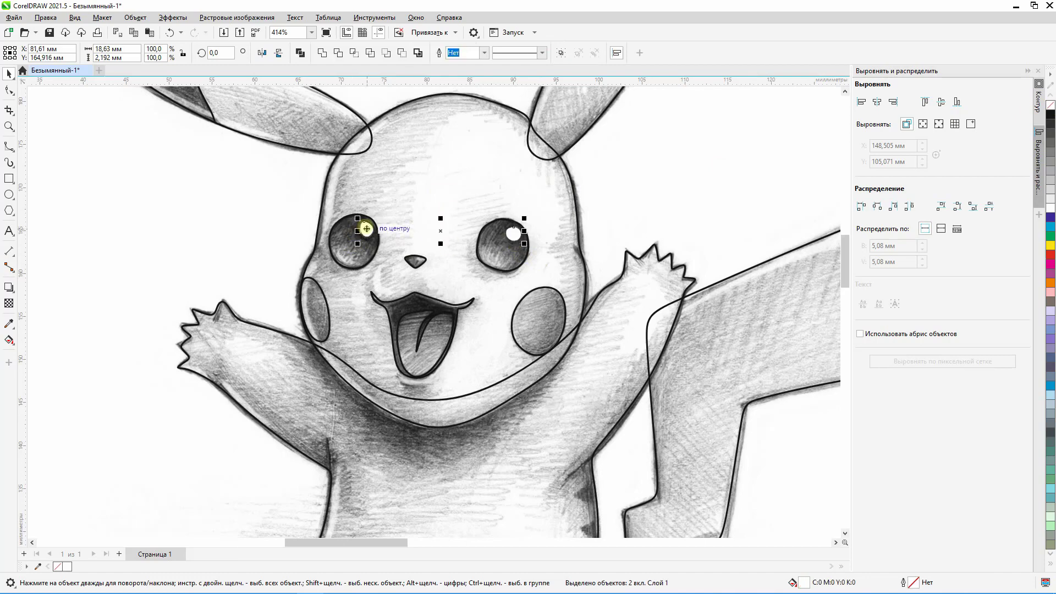
click(563, 198)
click(498, 245)
shift+click(360, 253)
click(1049, 113)
click(744, 149)
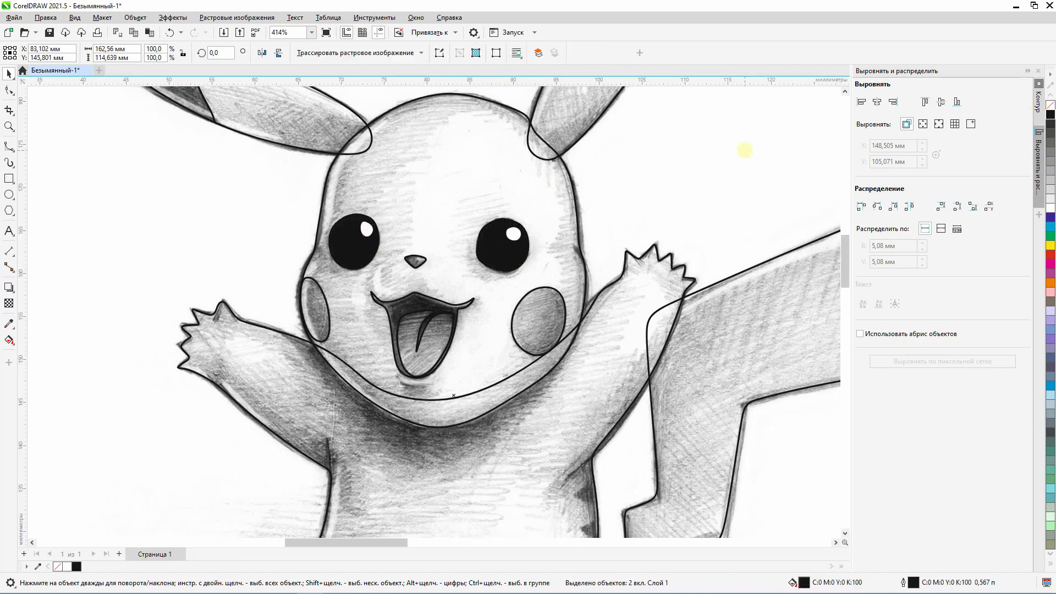
Fill both cheek spots with magenta and remove their outlines.
scroll(555, 171, down, 4)
scroll(616, 159, up, 5)
click(524, 318)
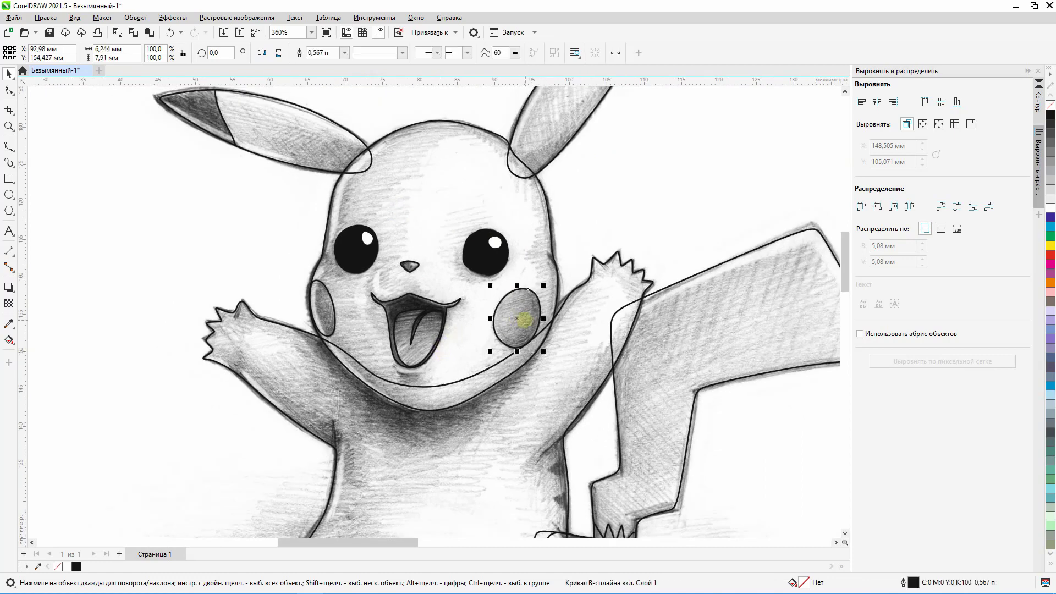
click(1049, 264)
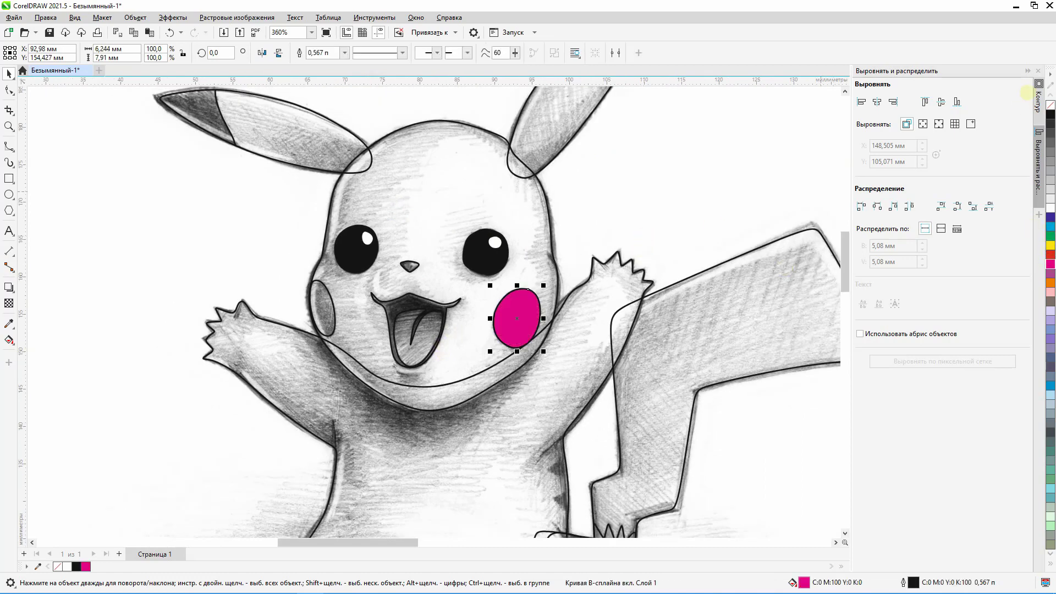
shift+click(325, 311)
click(85, 565)
right_click(1049, 105)
click(668, 160)
Fill the tongue with magenta and remove its outline.
scroll(668, 160, down, 2)
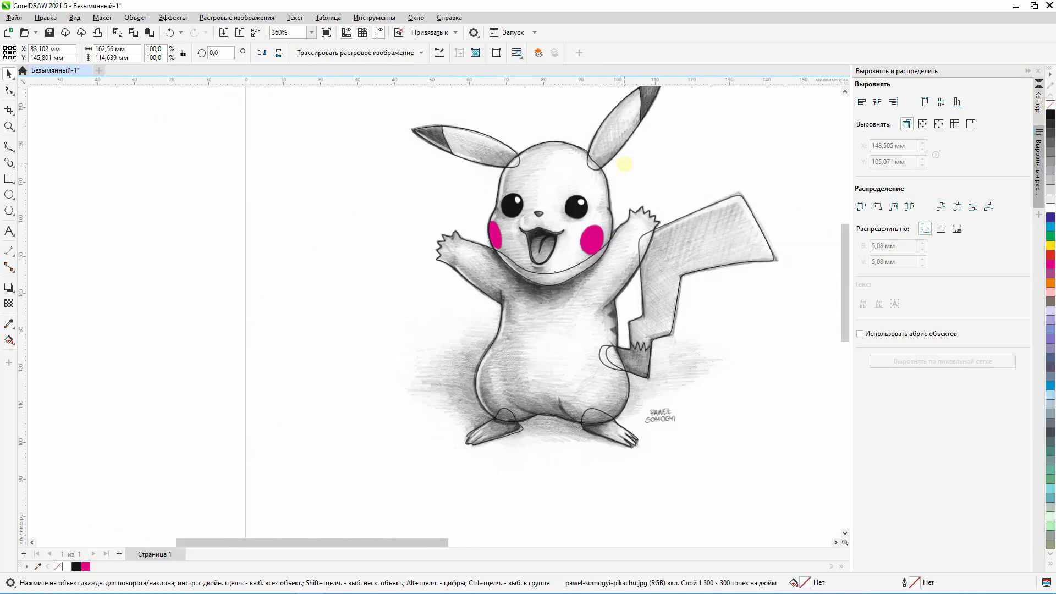
scroll(591, 176, up, 5)
click(457, 337)
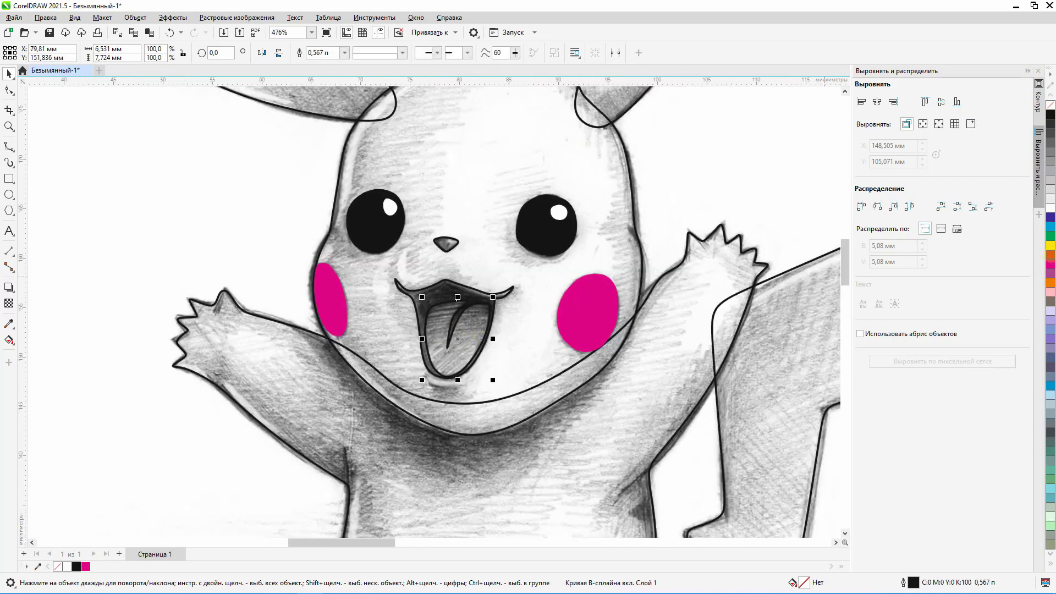
click(1050, 255)
click(1050, 264)
click(764, 146)
scroll(360, 380, down, 3)
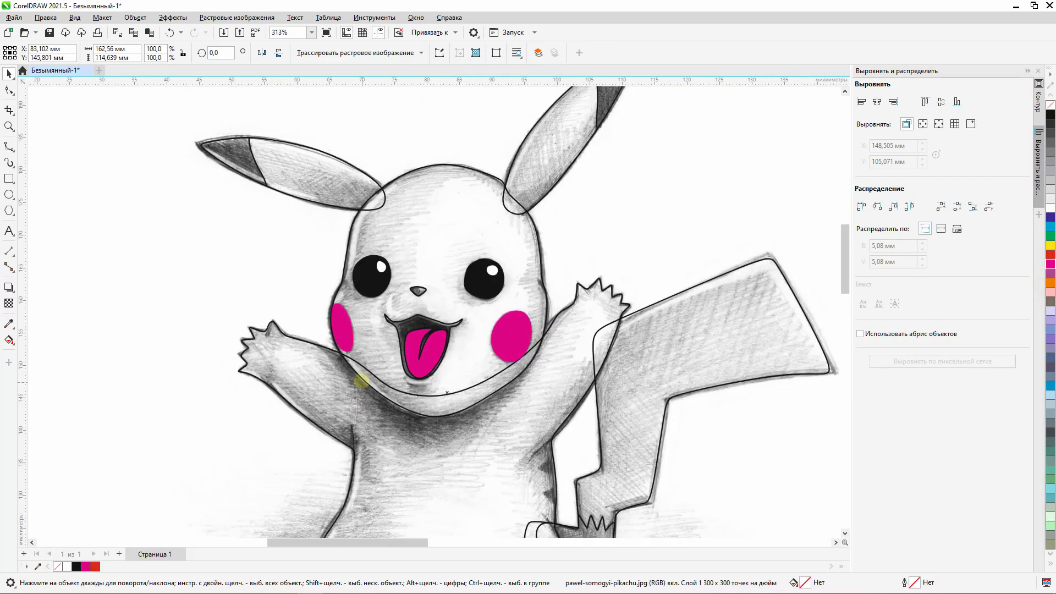
scroll(408, 360, up, 2)
click(408, 356)
right_click(1049, 105)
click(784, 140)
Fill the mouth shape behind the tongue with black.
click(434, 324)
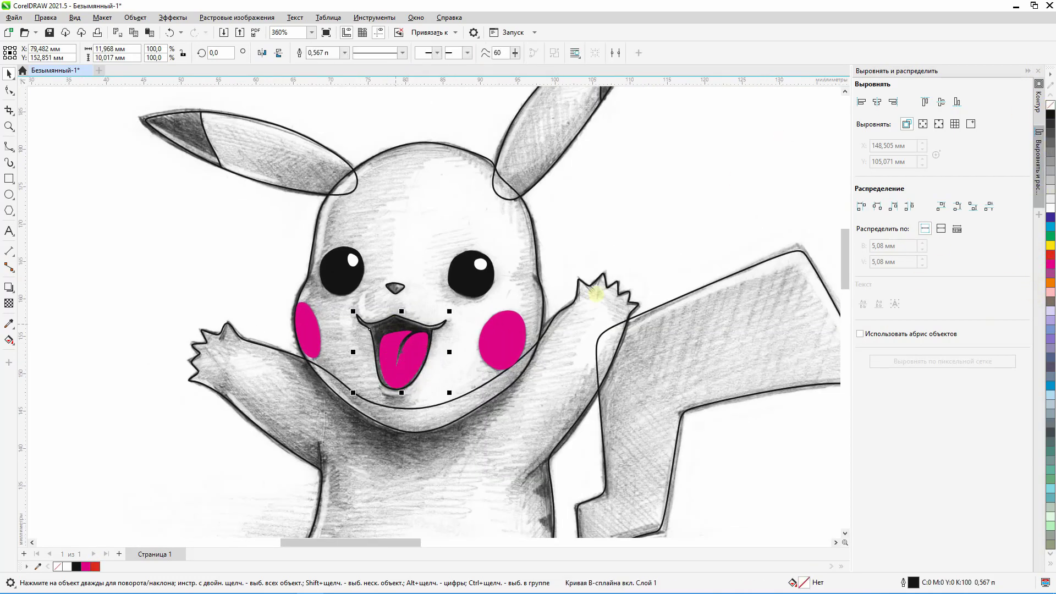
click(1049, 115)
click(759, 154)
scroll(560, 228, down, 5)
scroll(562, 204, up, 4)
scroll(363, 351, down, 2)
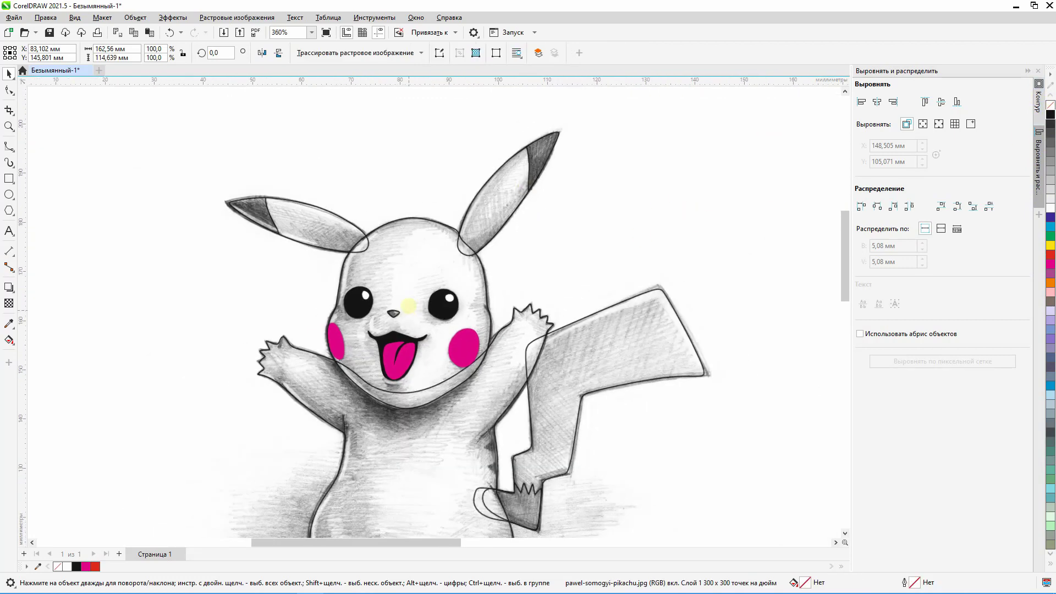
Edit the right ear's PowerClip contents and fill the tip shape with black.
click(508, 184)
click(73, 95)
click(572, 143)
click(1050, 114)
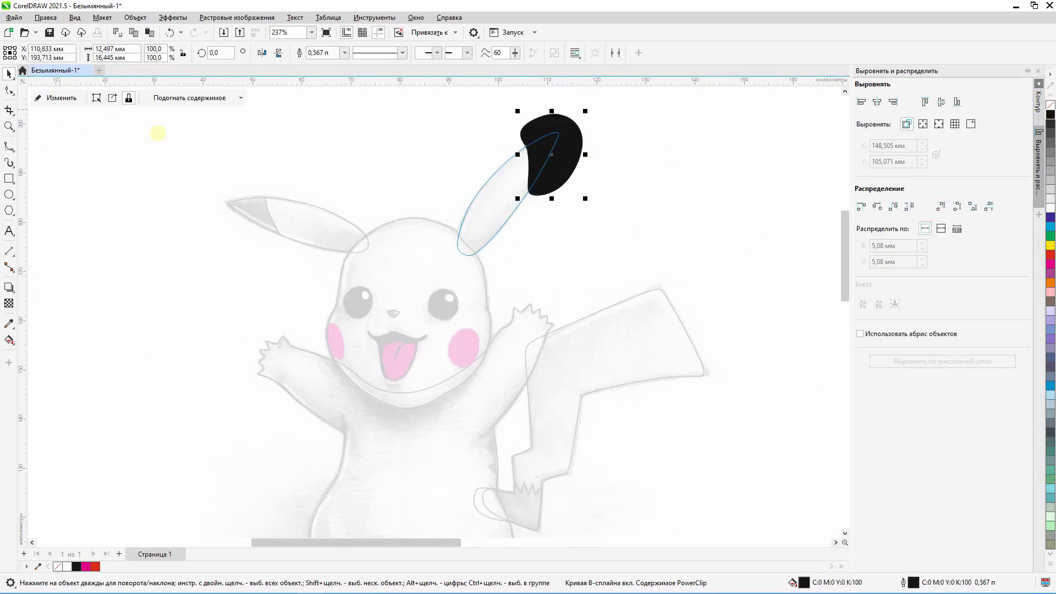
click(61, 97)
Edit the left ear's PowerClip contents and fill the tip shape with black.
click(269, 209)
click(1050, 114)
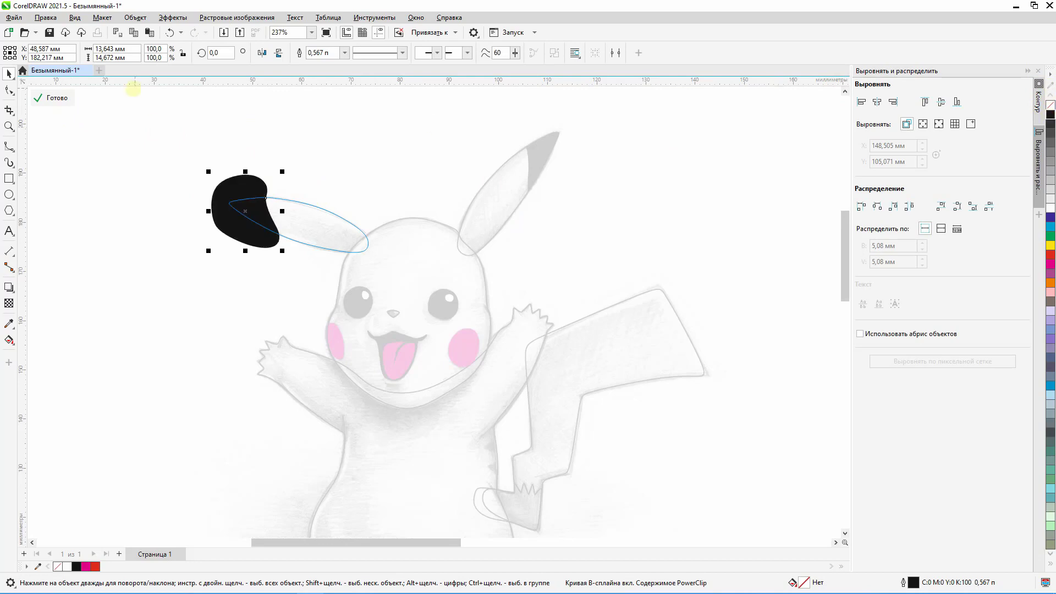
click(60, 98)
click(403, 191)
Fill the small nose shape with black.
scroll(403, 191, down, 3)
scroll(388, 225, up, 3)
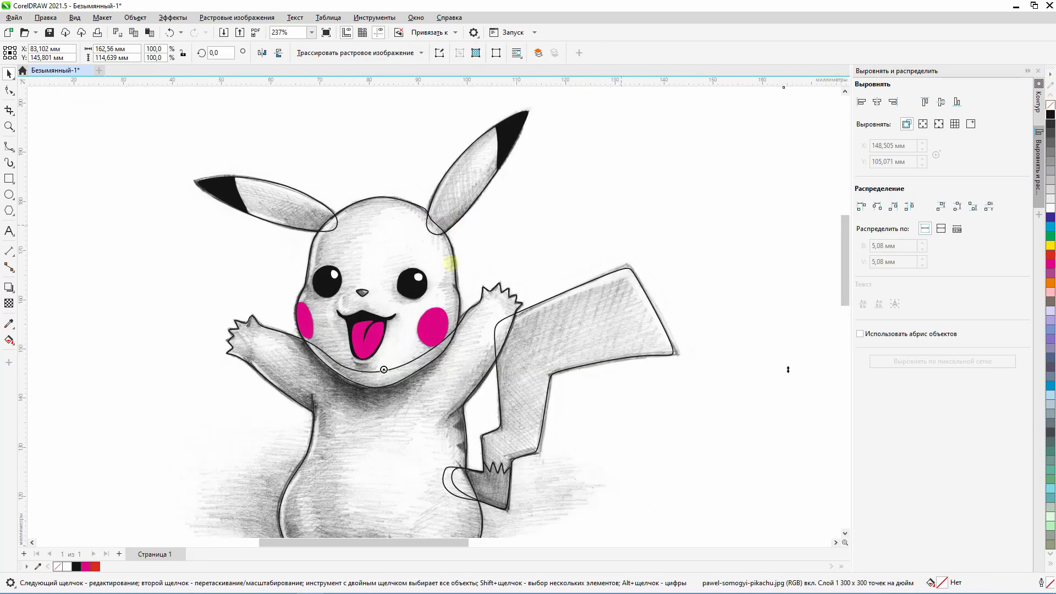
click(451, 260)
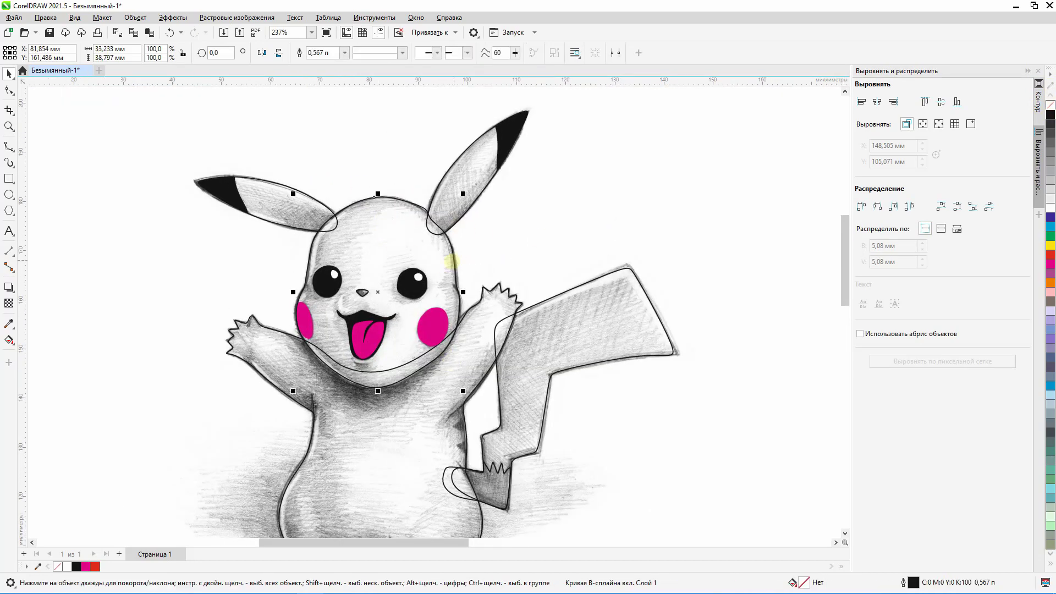
scroll(363, 288, up, 2)
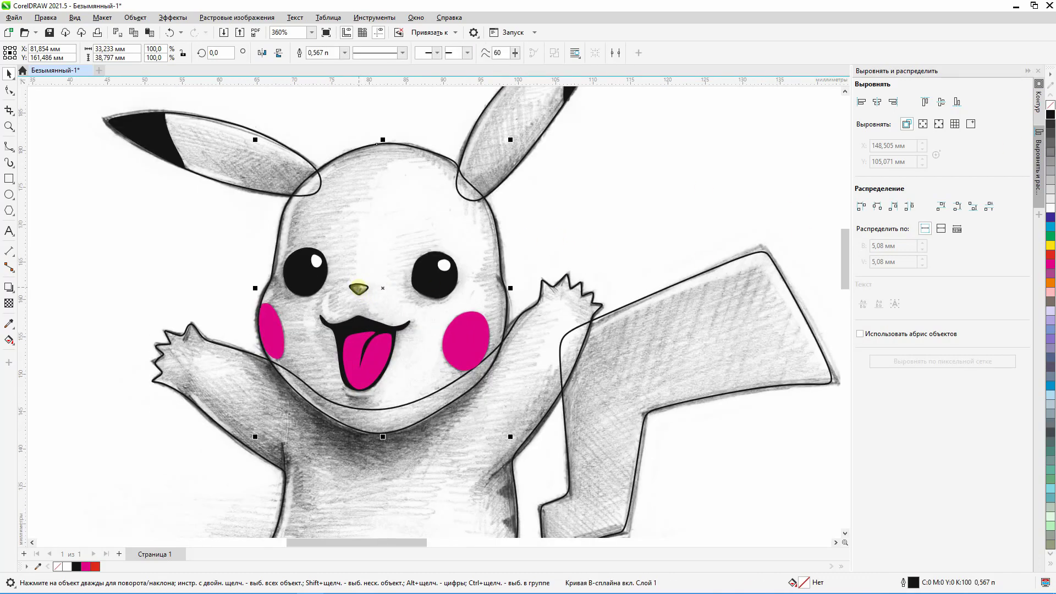
click(359, 287)
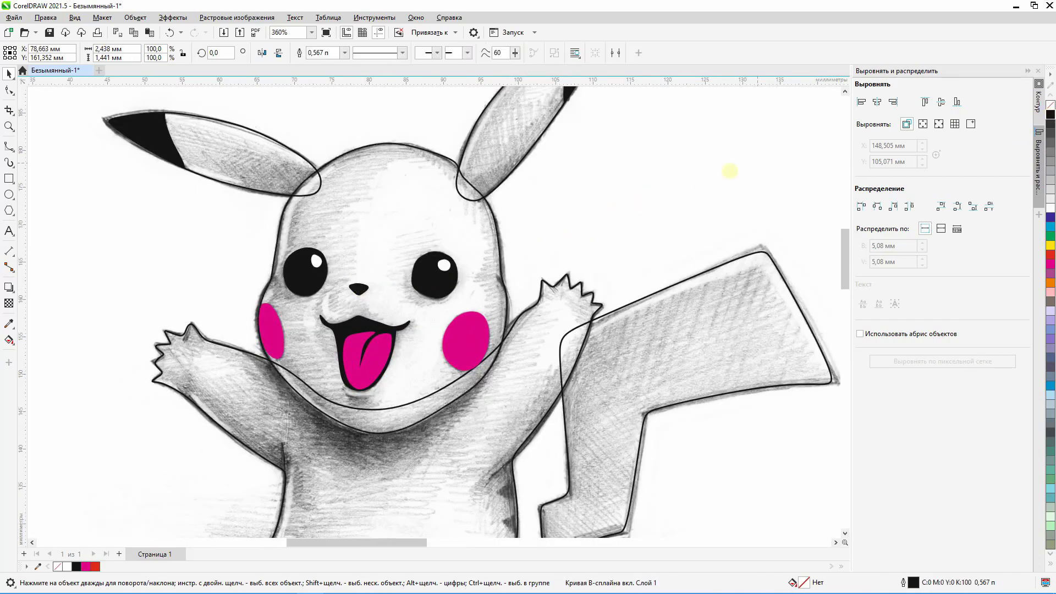
click(729, 170)
Fill the head shape with yellow.
click(493, 230)
scroll(489, 233, down, 1)
click(1050, 245)
click(753, 184)
scroll(541, 214, down, 2)
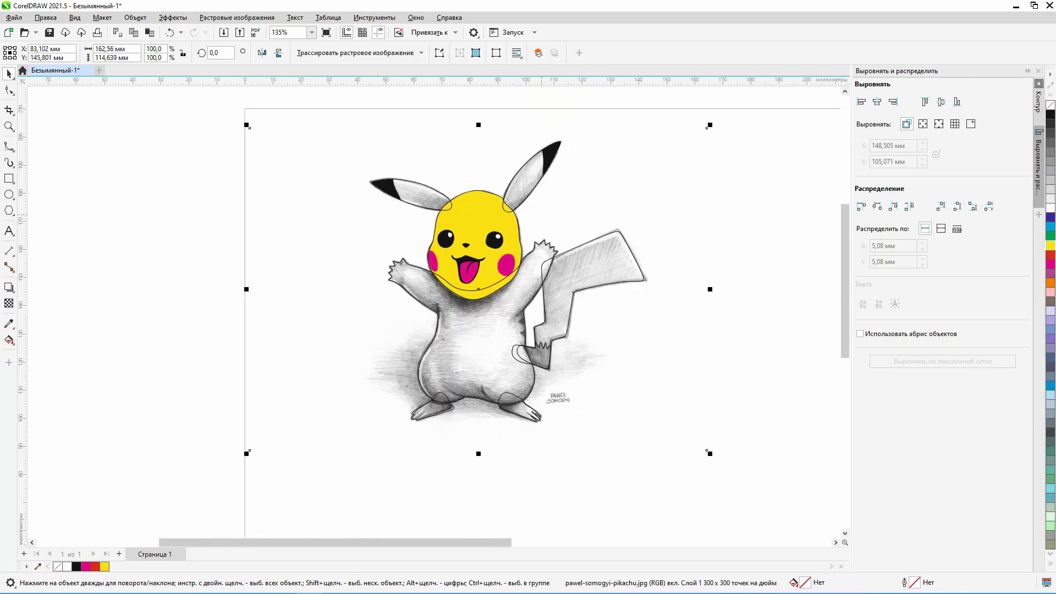
Bring the head forward three levels in the stacking order so it covers the ear bases and the body's top edge.
scroll(468, 206, up, 2)
click(548, 244)
key(ctrl+Page_Up)
key(ctrl+Page_Up)
key(ctrl+Page_Up)
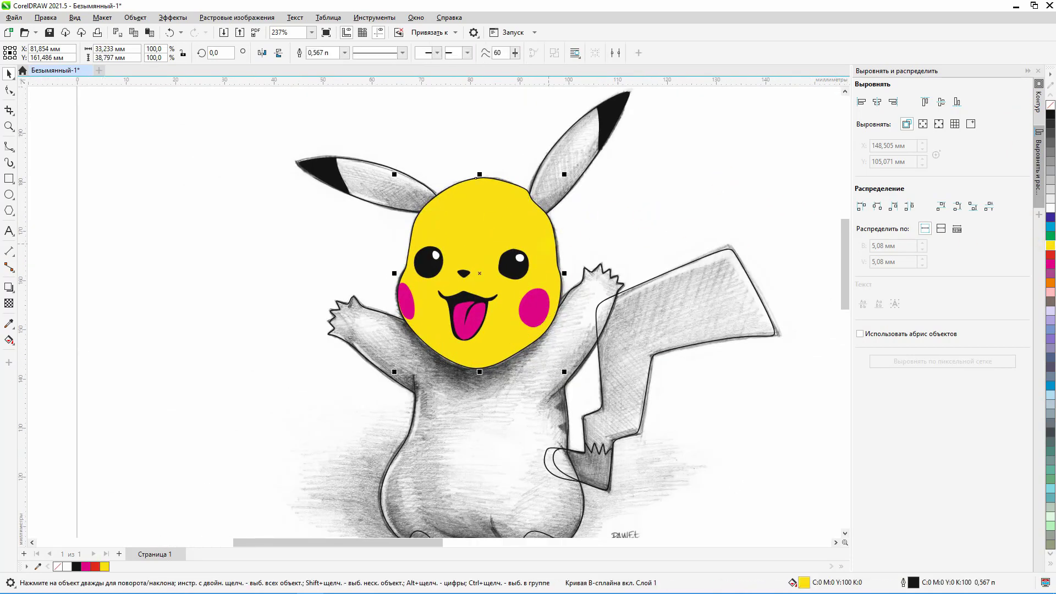
click(574, 222)
Sample the head's yellow with the Color Eyedropper and apply it as the fill of both ears.
scroll(444, 216, down, 1)
scroll(520, 187, up, 1)
click(9, 323)
click(450, 269)
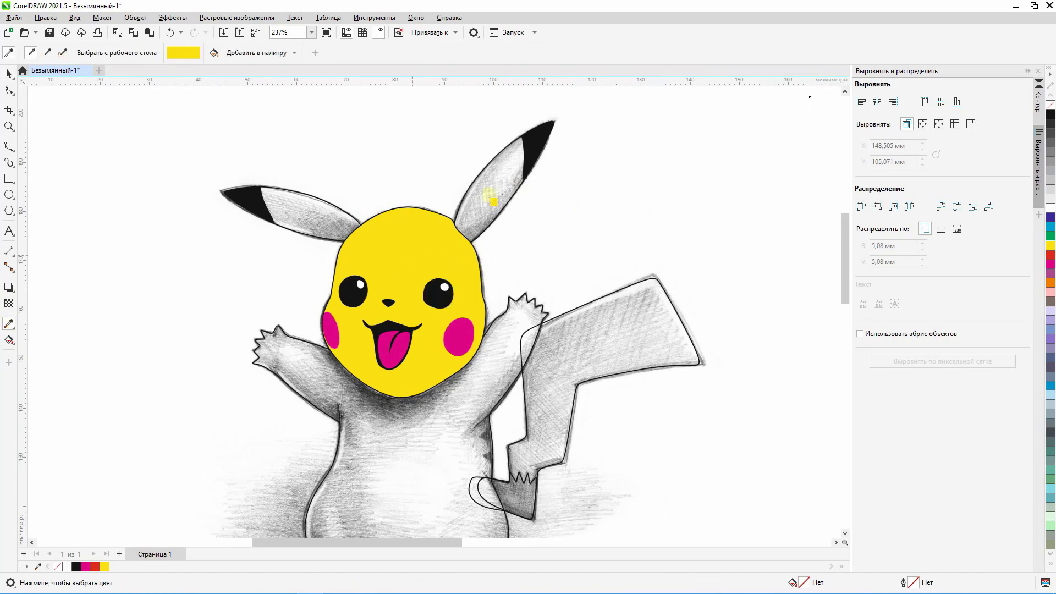
click(482, 193)
click(292, 212)
scroll(389, 204, down, 1)
scroll(492, 223, up, 1)
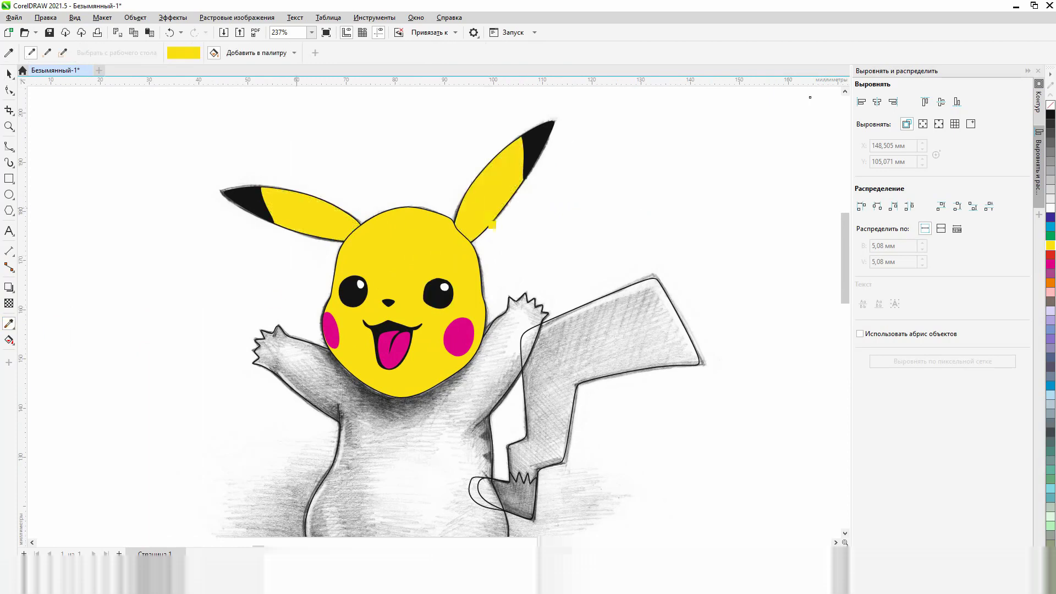